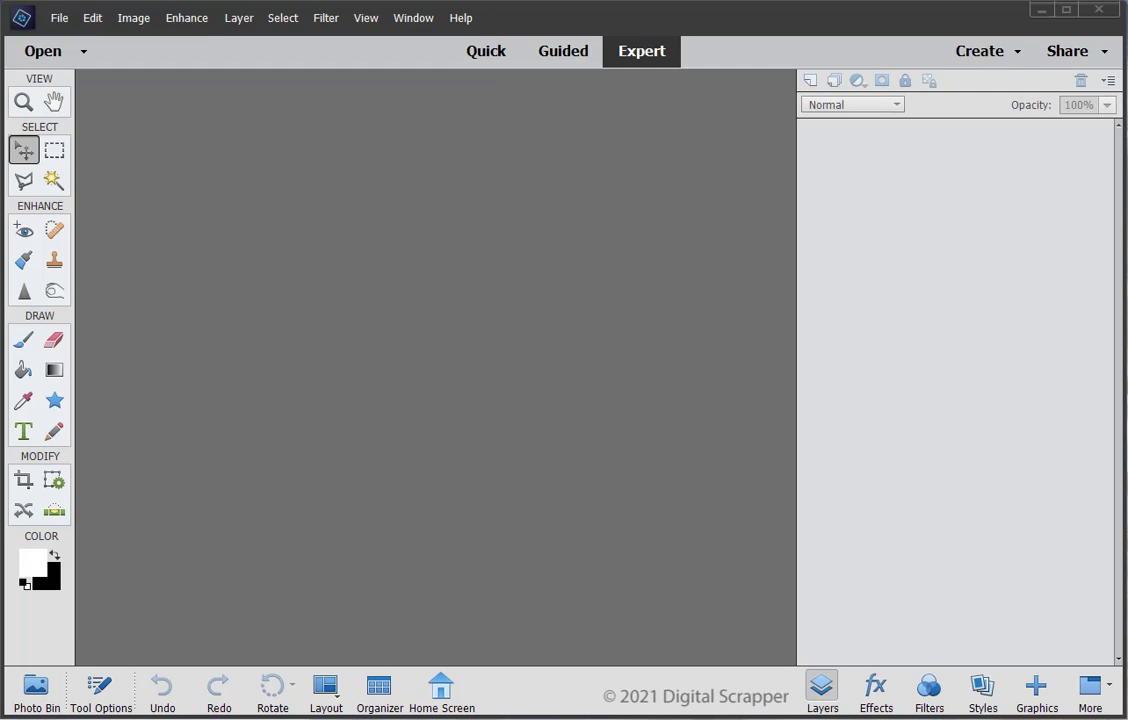
Step: Create an 8 × 4 inch, 300 ppi transparent blank file and make black the foreground colour
{"action": "left_click", "coordinate": [59, 18]}
{"action": "mouse_move", "coordinate": [80, 38]}
{"action": "left_click", "coordinate": [307, 40]}
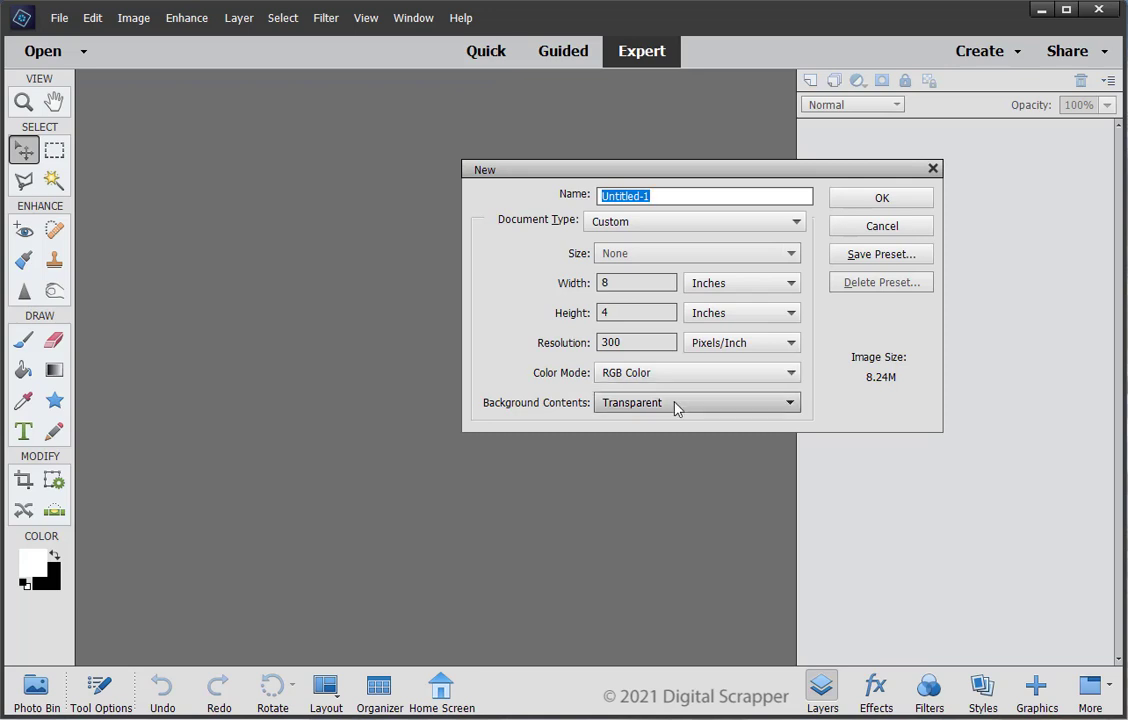
{"action": "left_click", "coordinate": [841, 199]}
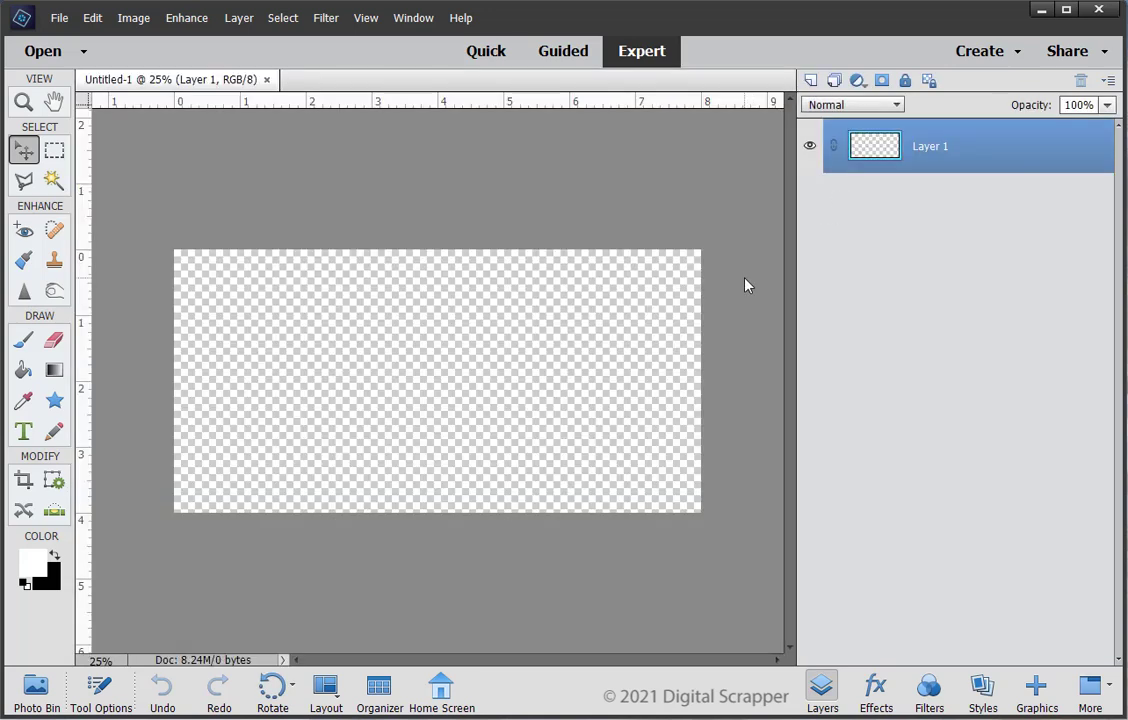
{"action": "scroll", "coordinate": [745, 286], "scroll_direction": "up", "scroll_amount": 1}
{"action": "key", "text": "x"}
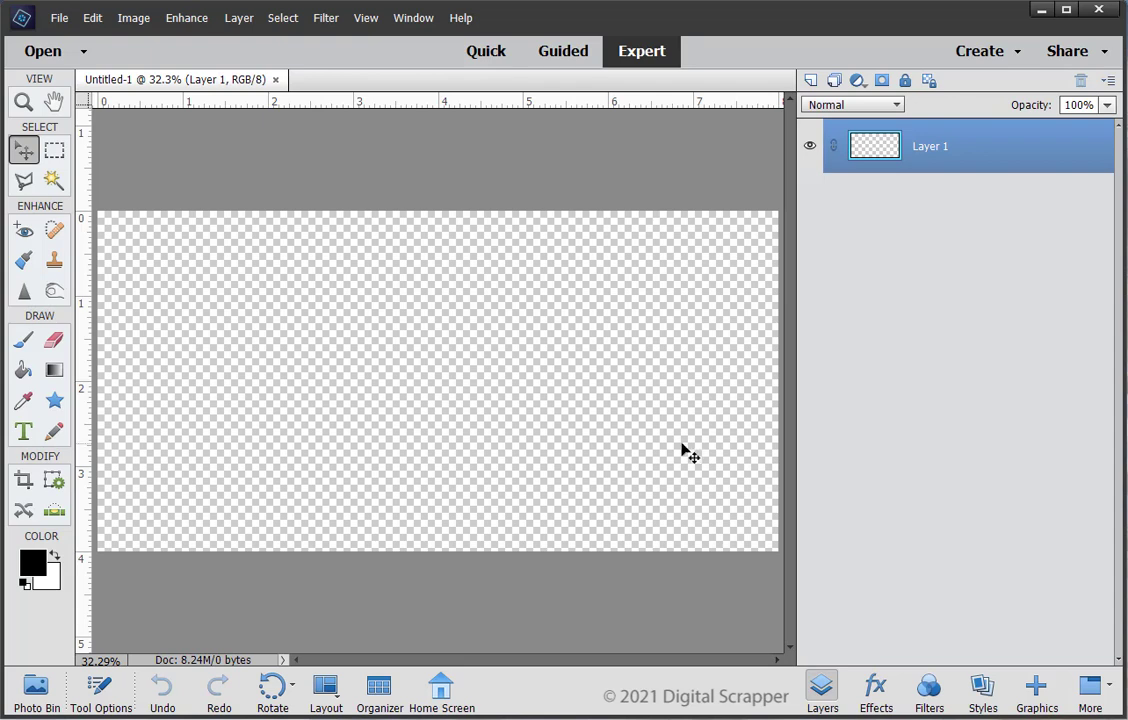
Step: Choose the Horizontal Type tool and set it to centre-aligned Alice Regular at 55 pt
{"action": "left_click", "coordinate": [24, 431]}
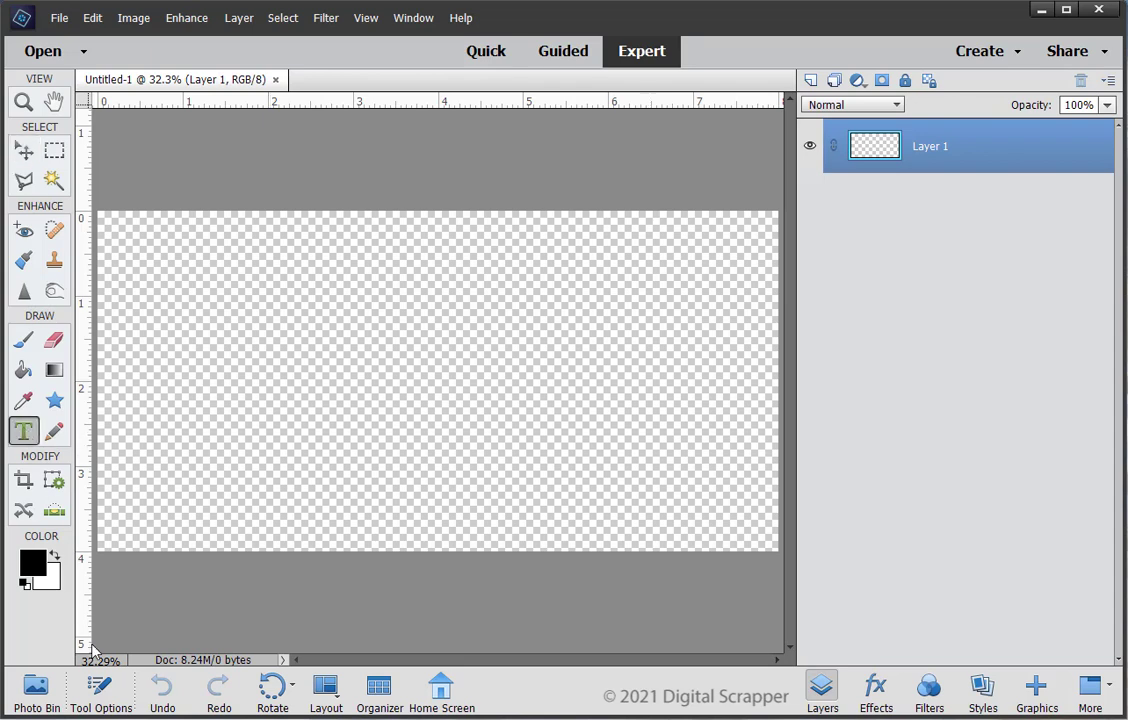
{"action": "left_click", "coordinate": [101, 689]}
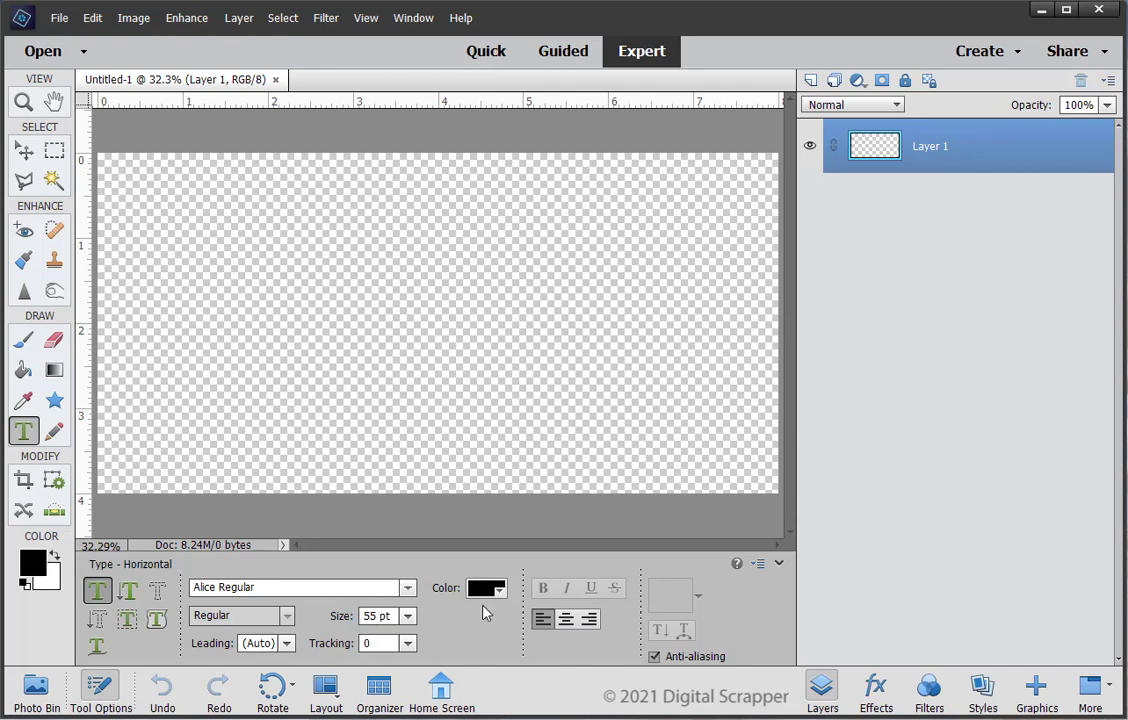
{"action": "left_click", "coordinate": [565, 620]}
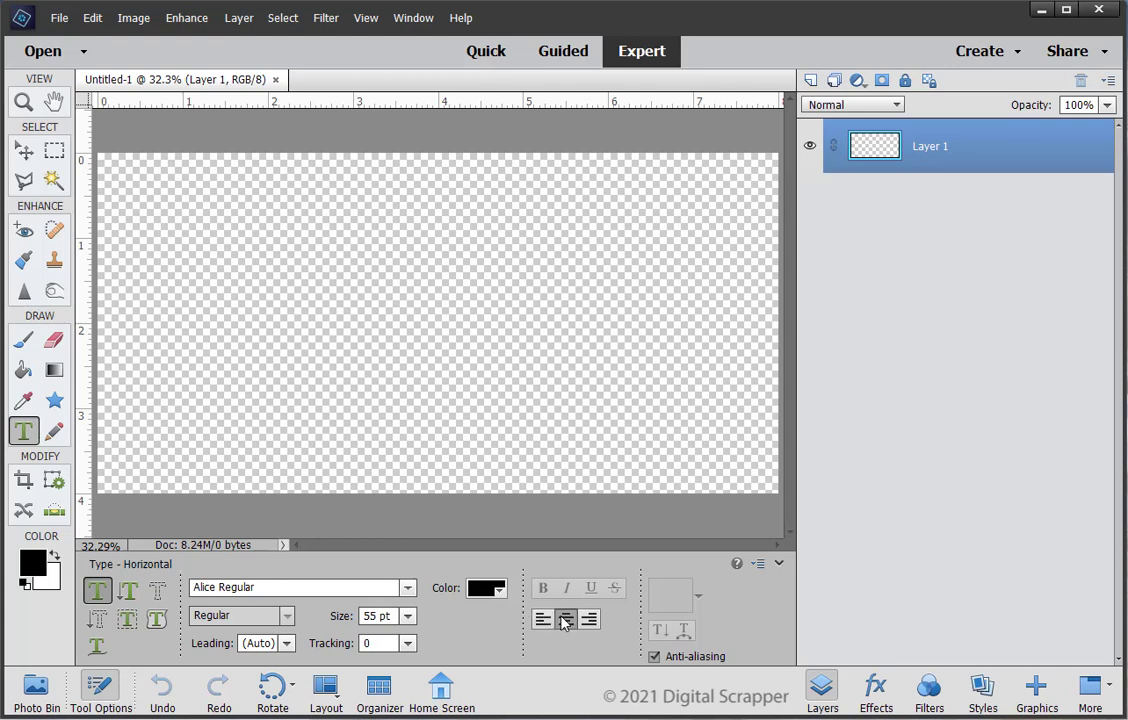
{"action": "left_click", "coordinate": [779, 566]}
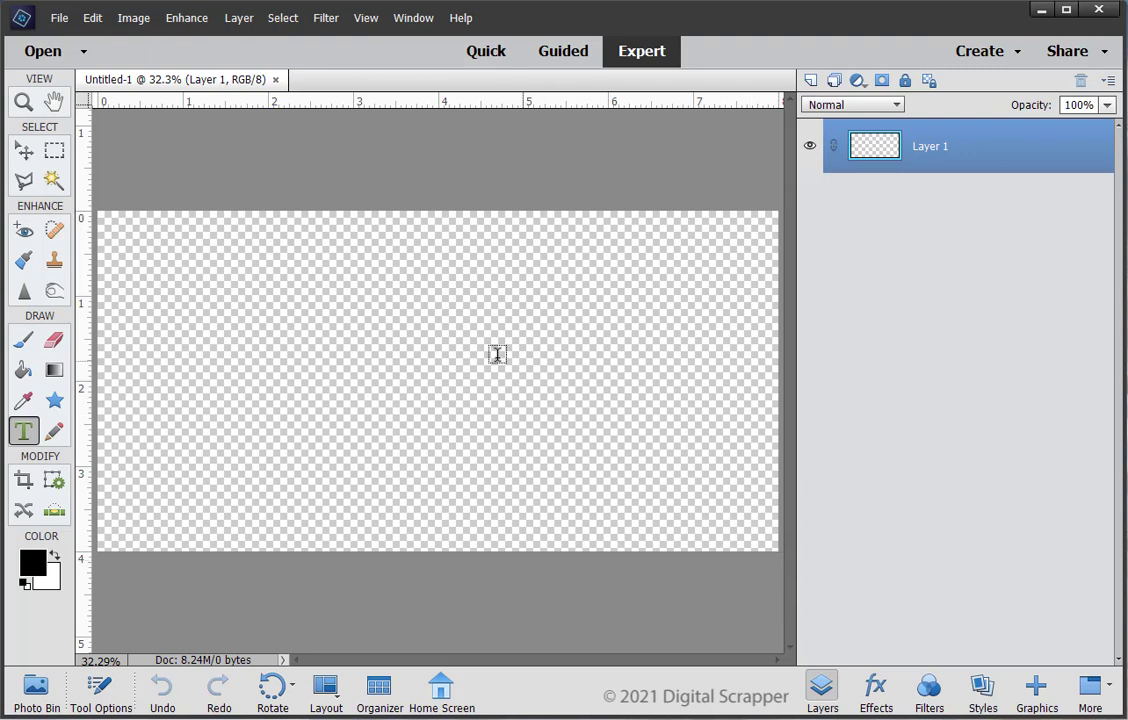
Step: Type 'beautiful' in black Alice near the canvas centre and commit it
{"action": "left_click", "coordinate": [417, 344]}
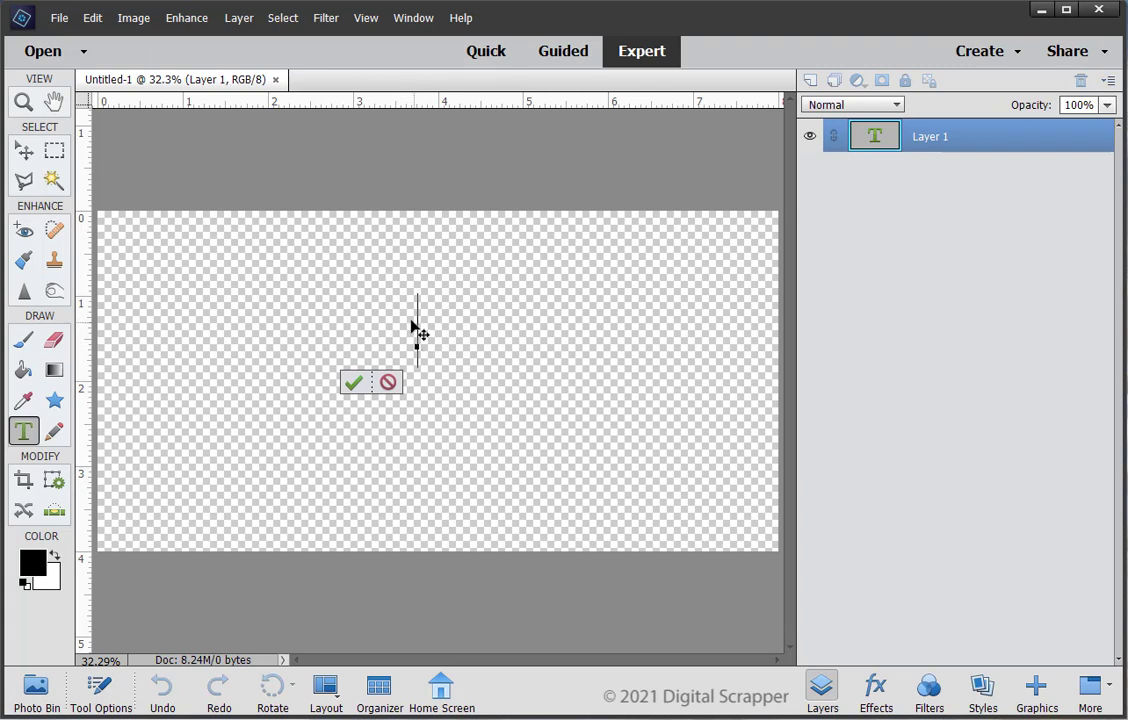
{"action": "type", "text": "beautiful"}
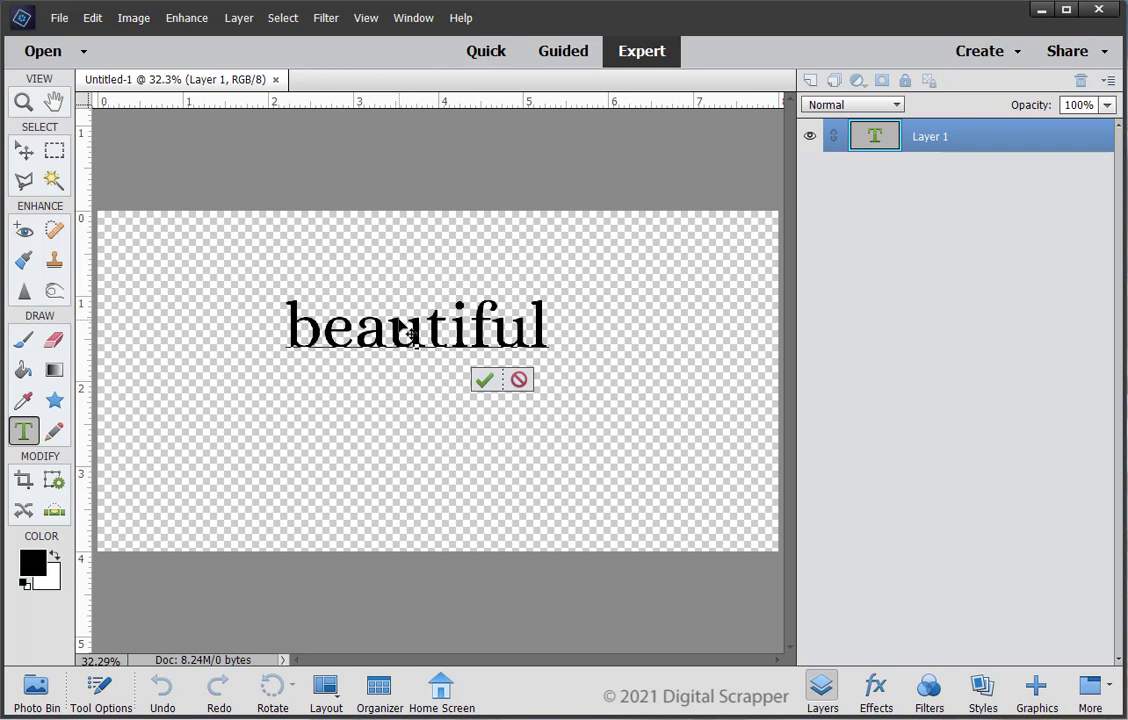
{"action": "left_click", "coordinate": [484, 379]}
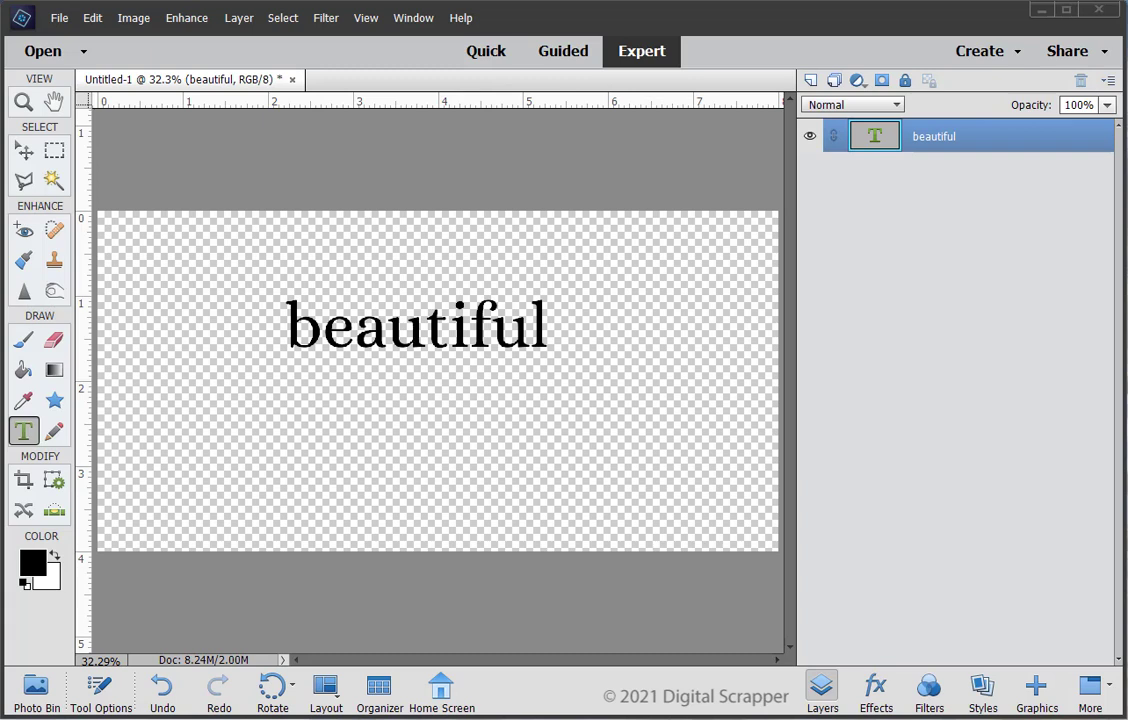
Step: Insert bullets after 'beau' and 'ti' so the title reads beau•ti•ful, then commit
{"action": "left_click", "coordinate": [425, 330]}
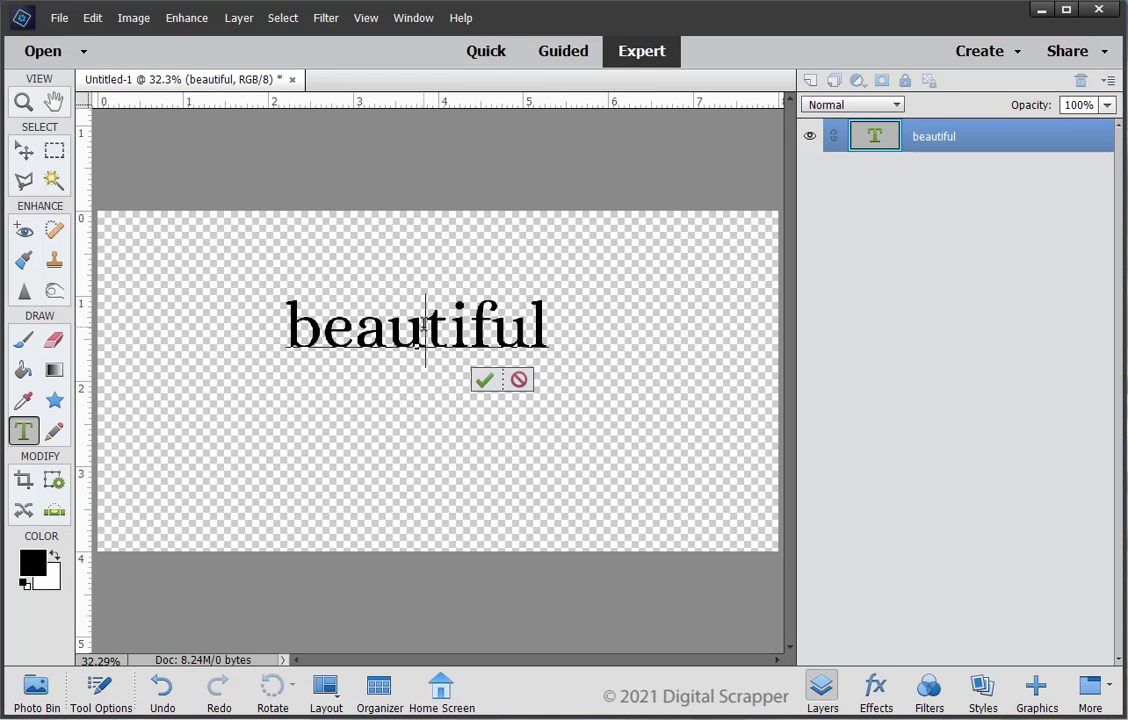
{"action": "type", "text": "•"}
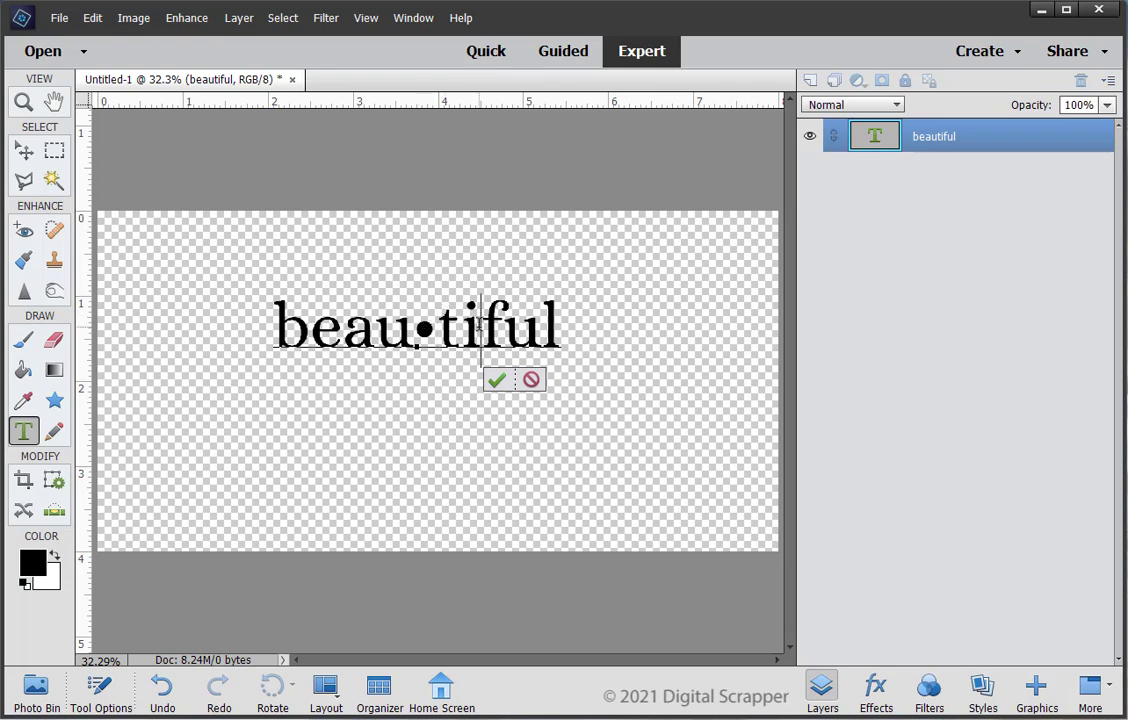
{"action": "left_click", "coordinate": [480, 324]}
{"action": "type", "text": "•"}
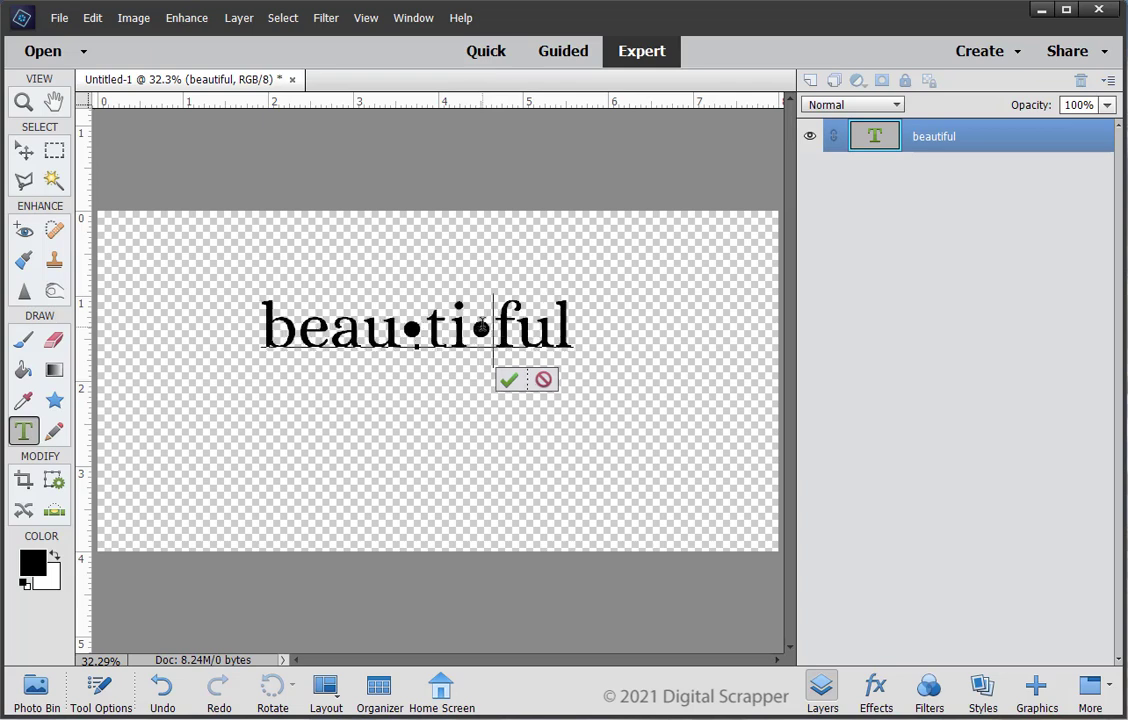
{"action": "left_click", "coordinate": [508, 380]}
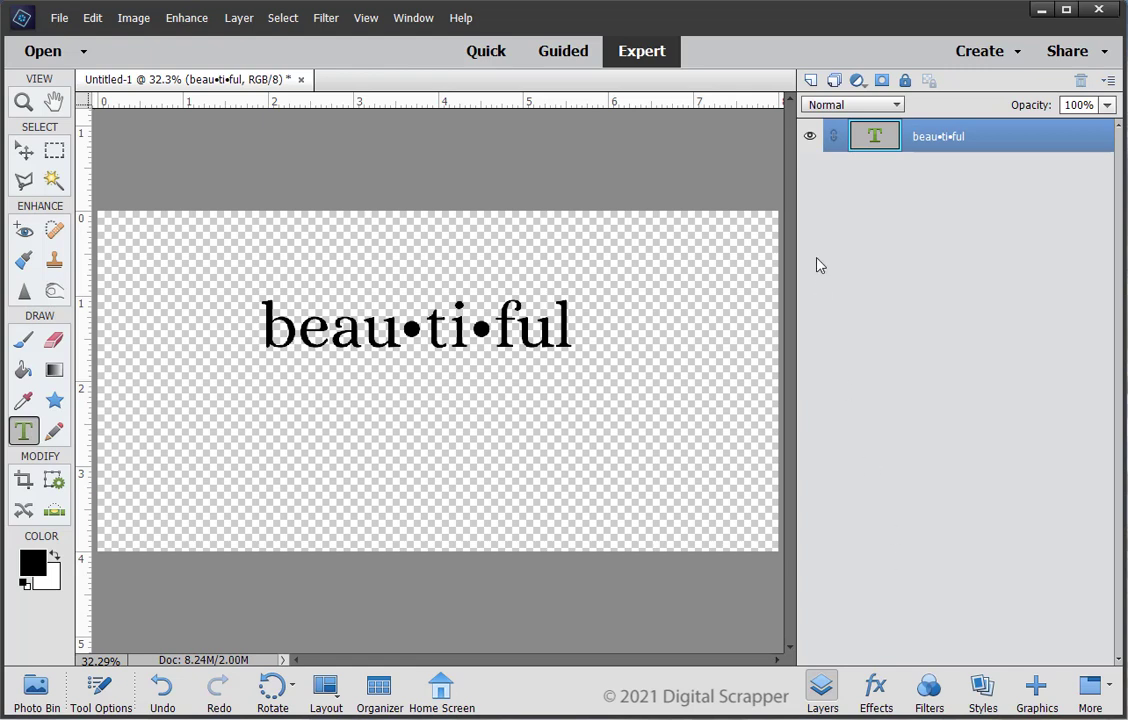
Step: Add an empty Layer 1 above beau•ti•ful and set the type size to 16 pt
{"action": "left_click", "coordinate": [812, 82]}
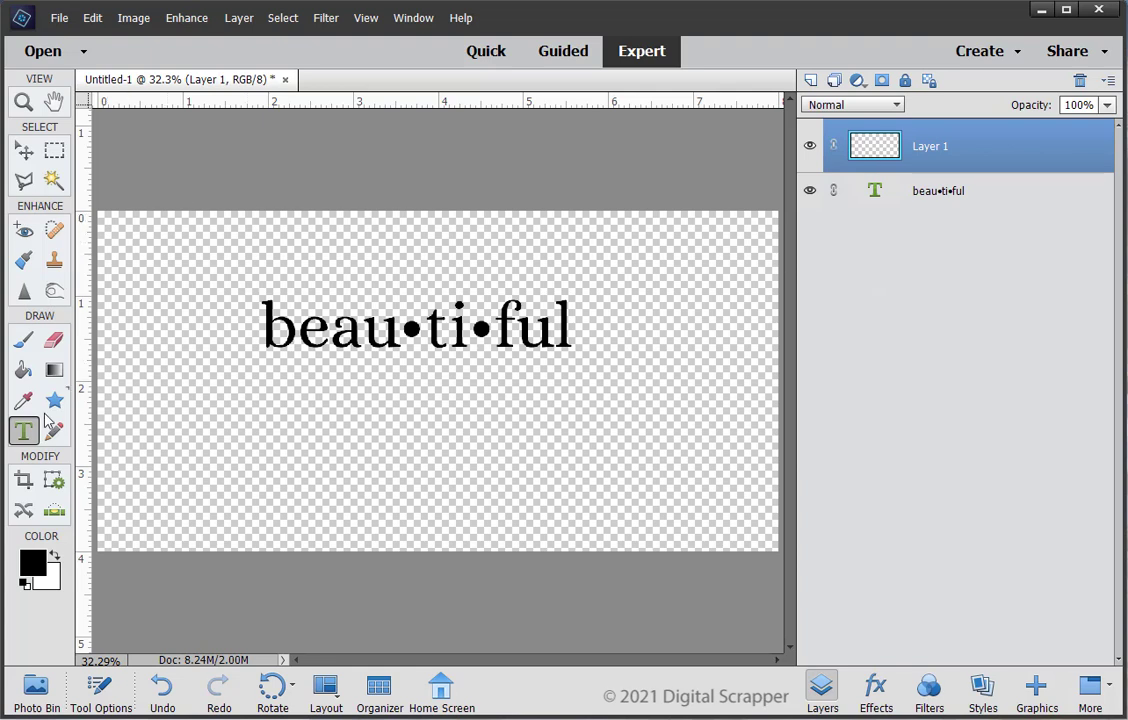
{"action": "left_click", "coordinate": [98, 688]}
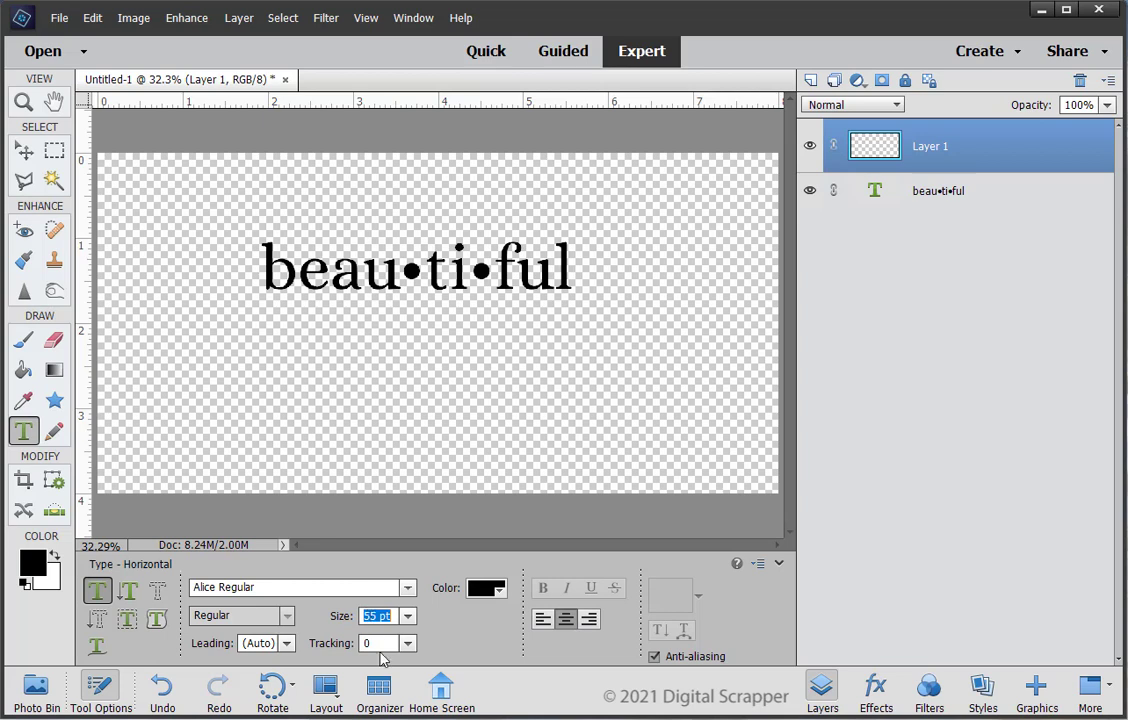
{"action": "type", "text": "16"}
{"action": "left_click", "coordinate": [565, 620]}
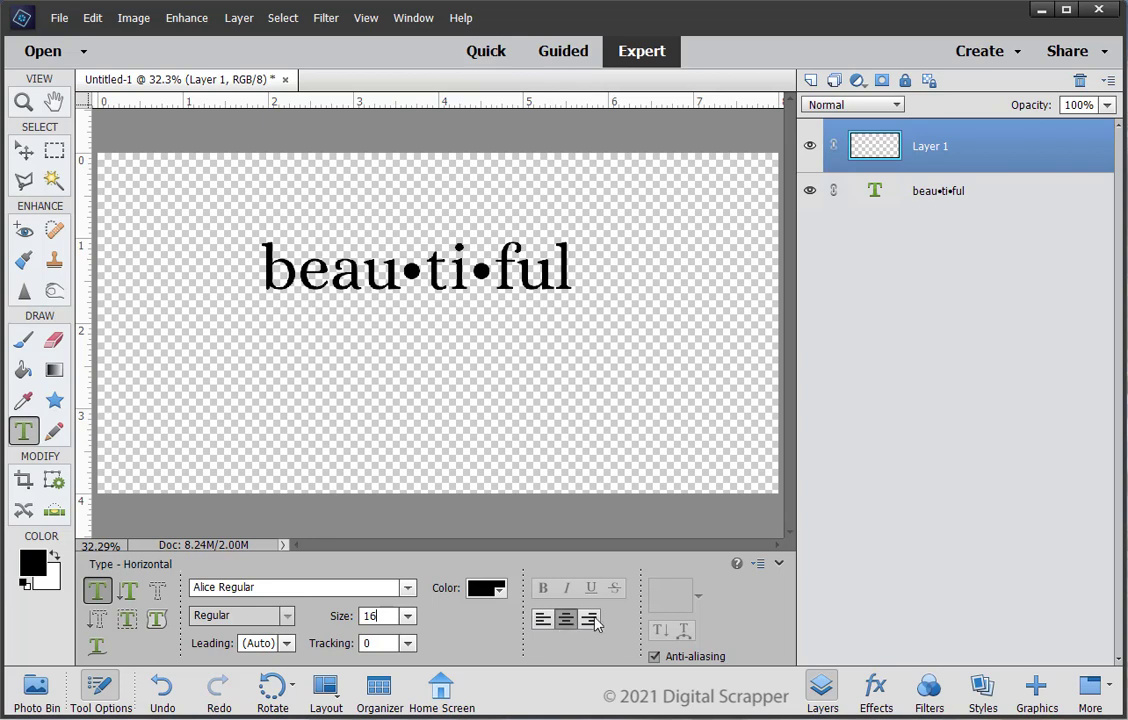
{"action": "left_click", "coordinate": [780, 566]}
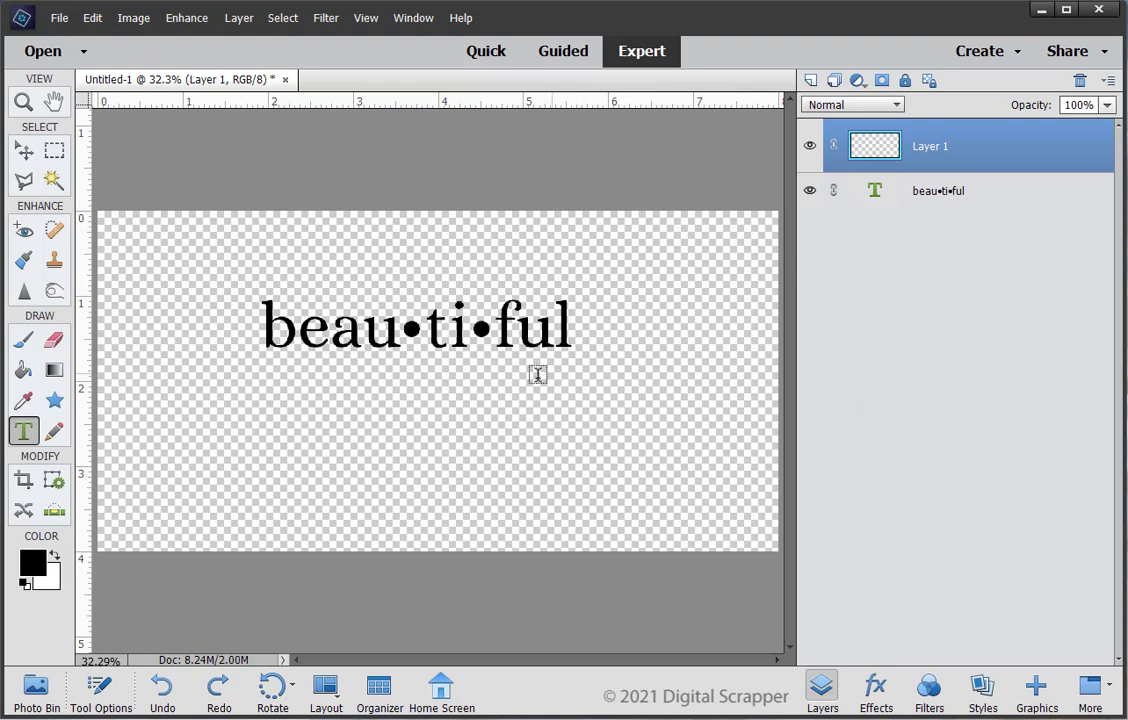
Step: Type the first definition line 'pleasing the senses or mind aesthetically' below the title
{"action": "left_click", "coordinate": [415, 386]}
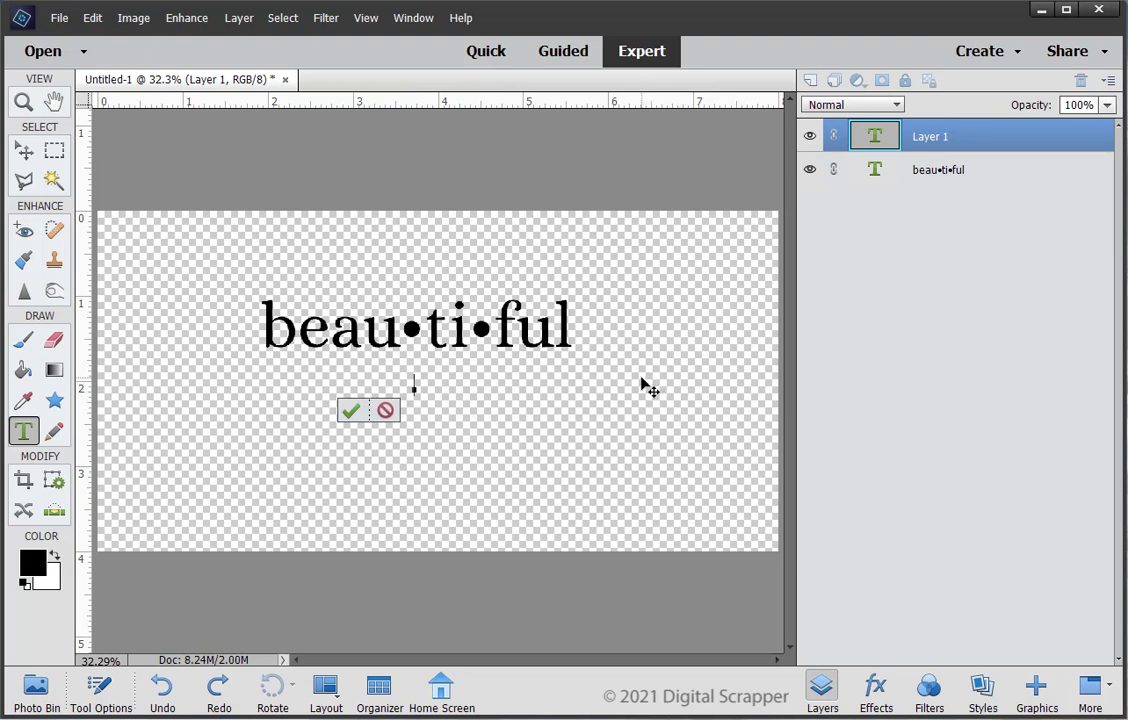
{"action": "type", "text": "pleasing the senses or mind aesth"}
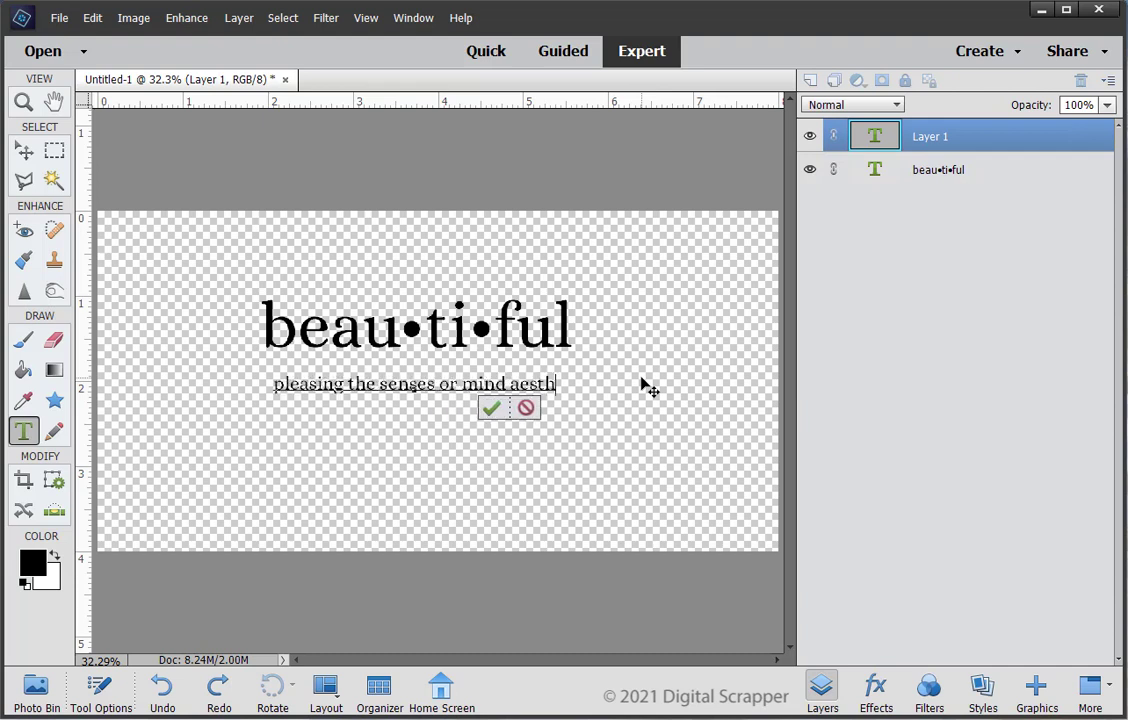
{"action": "type", "text": "tically"}
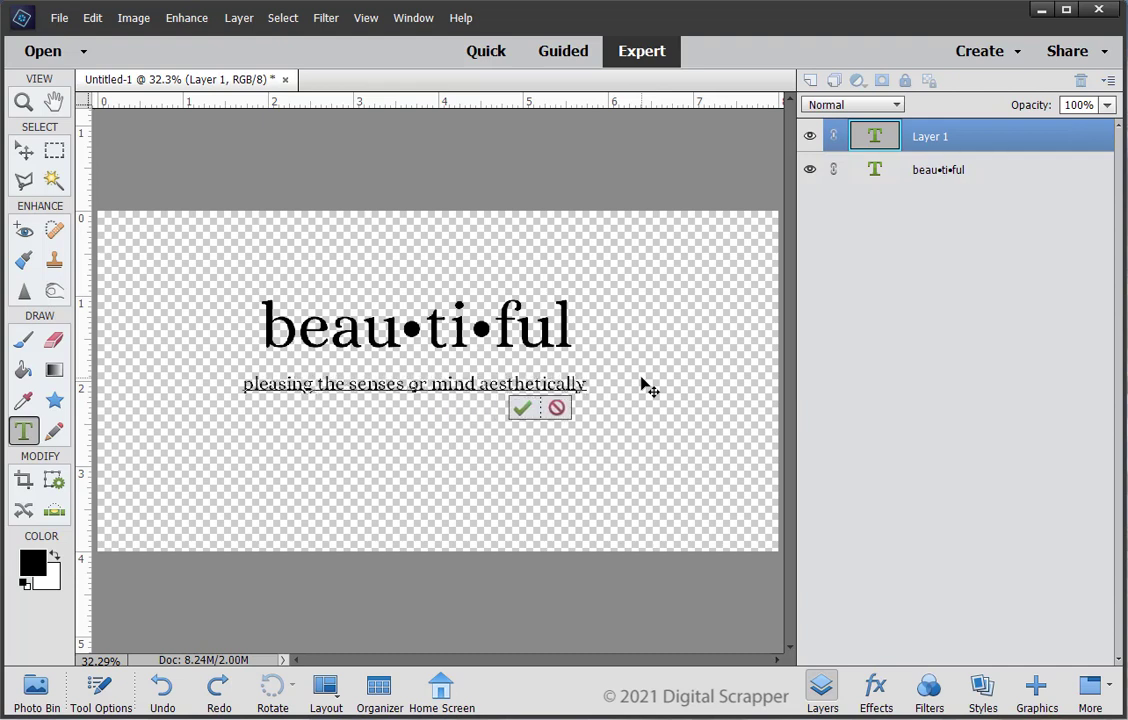
Step: Add the second line 'of a very high standard; excellent' and nudge the definition up under the title
{"action": "key", "text": "Return"}
{"action": "type", "text": "of a very high s"}
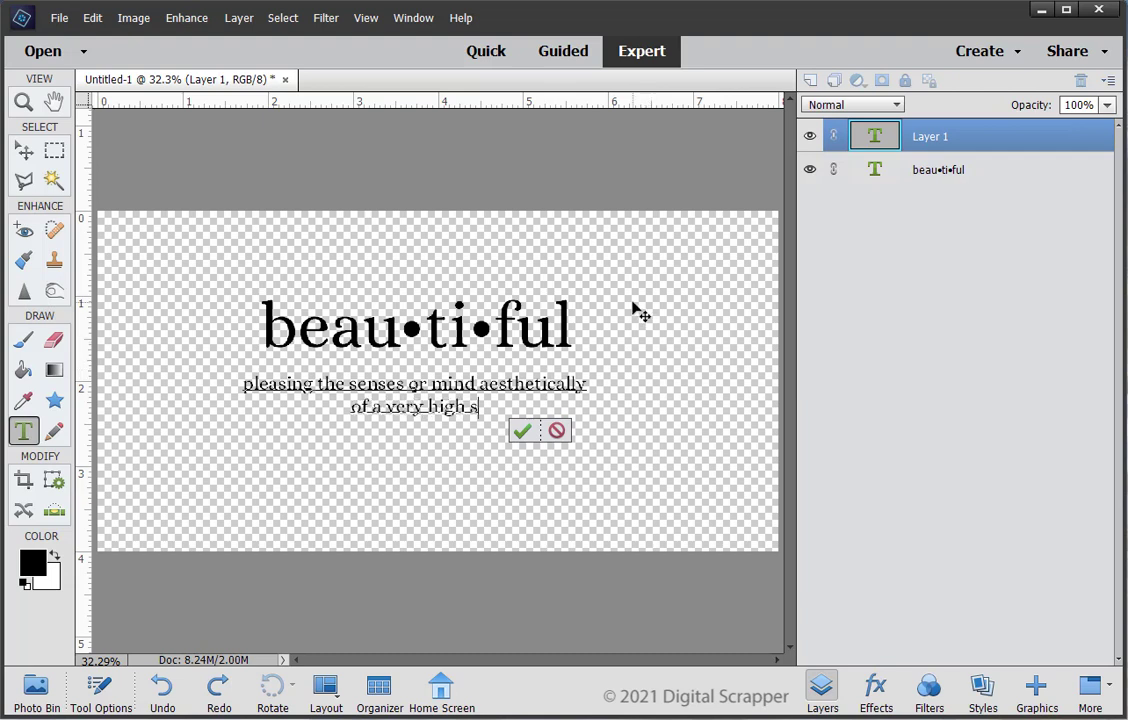
{"action": "type", "text": "tanda"}
{"action": "key", "text": "BackSpace"}
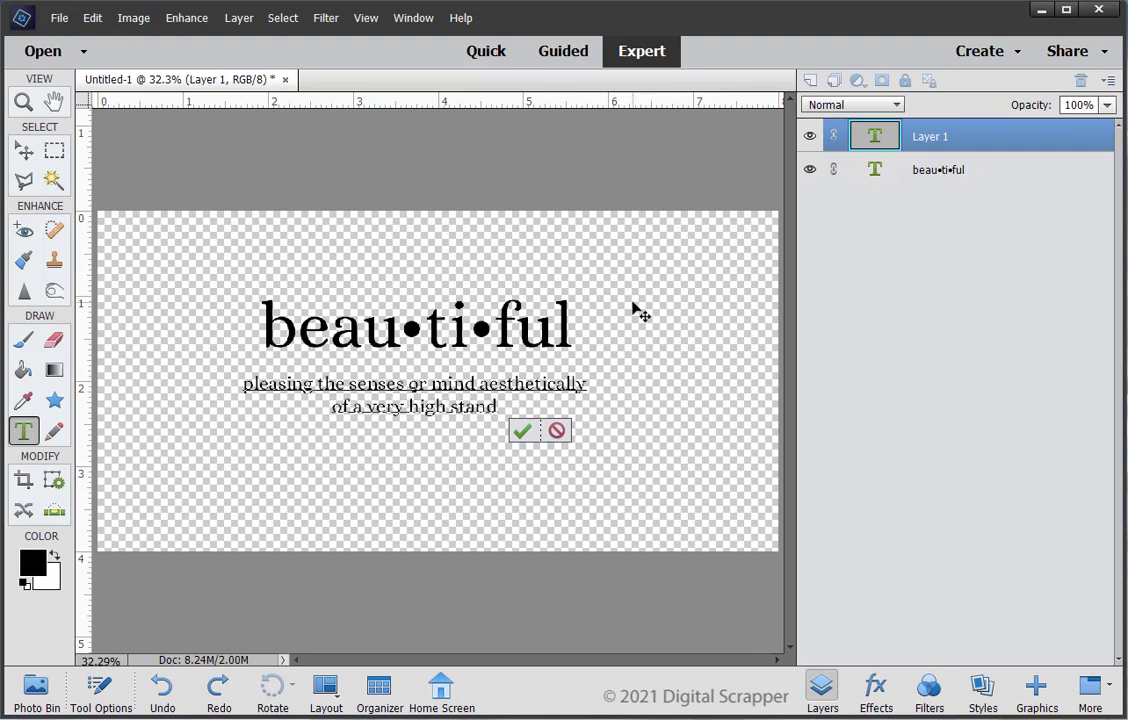
{"action": "type", "text": "ard"}
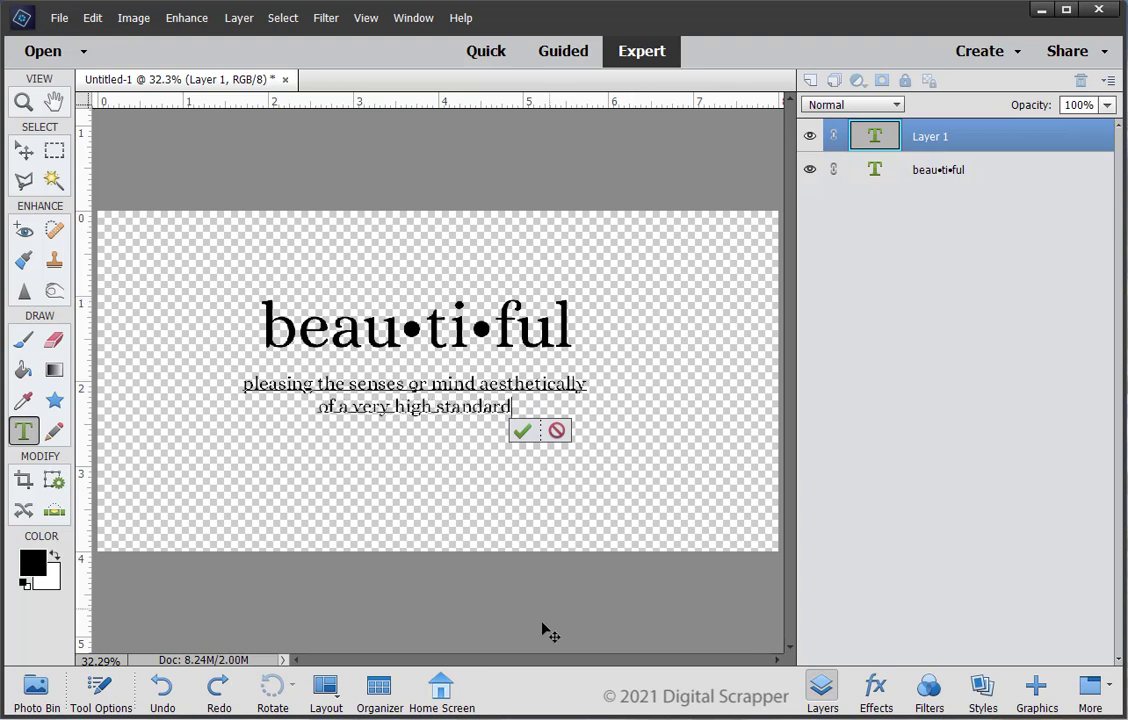
{"action": "type", "text": "; ex"}
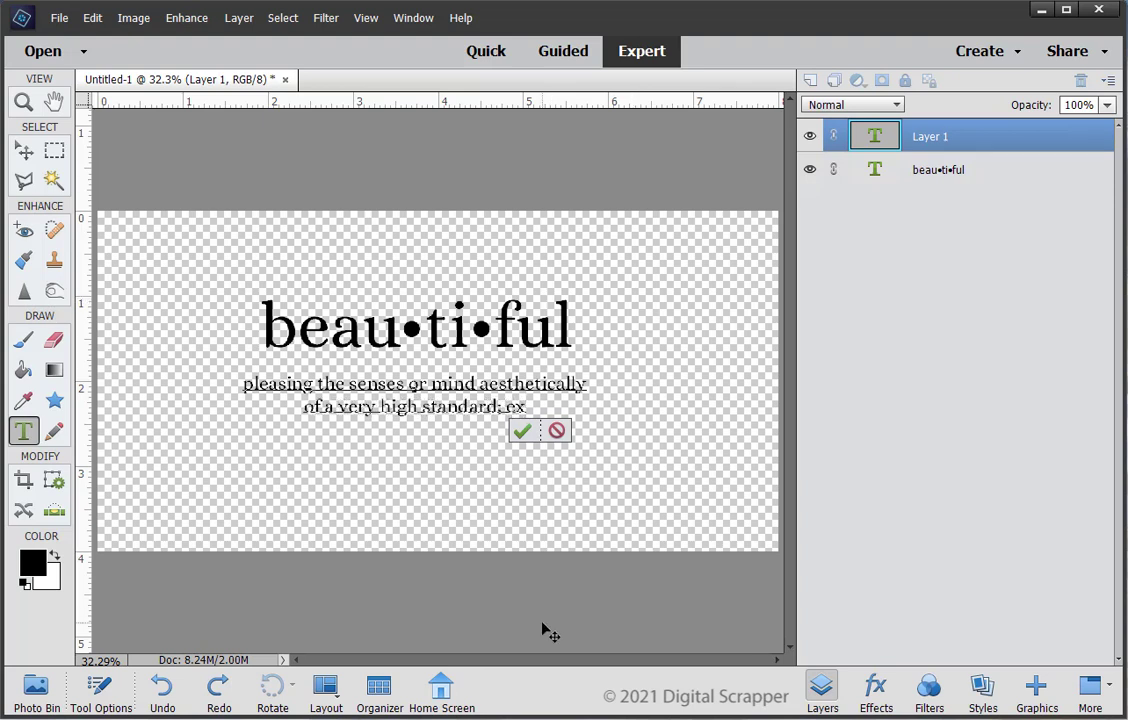
{"action": "type", "text": "cellent"}
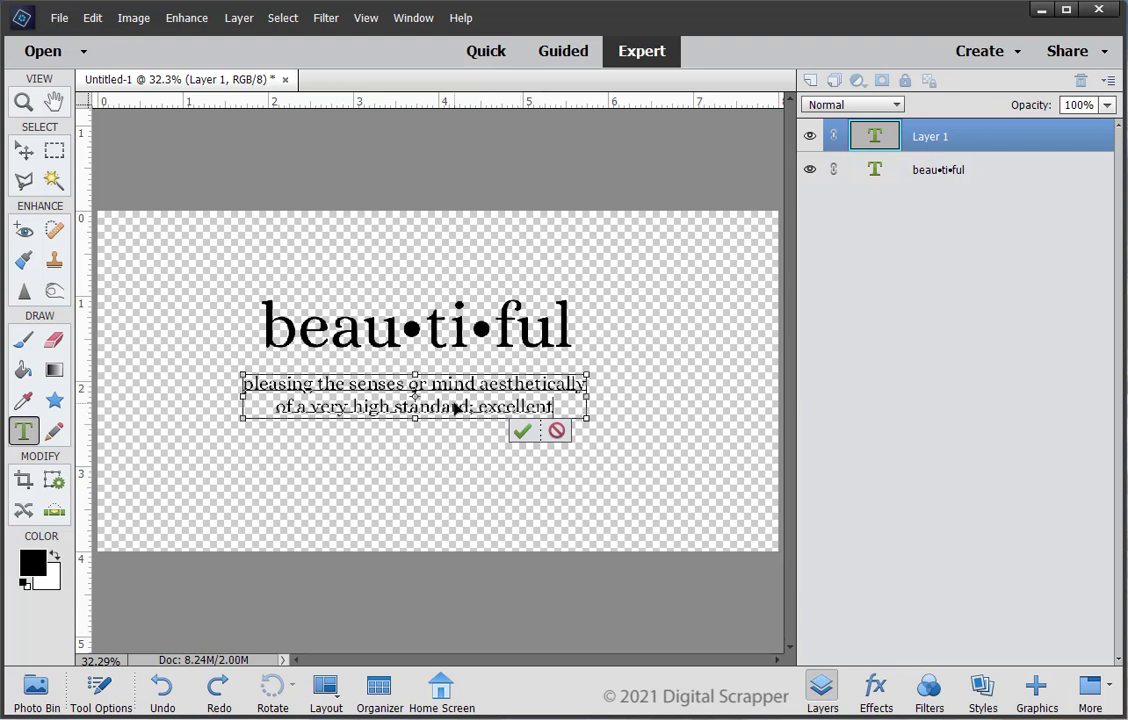
{"action": "left_click_drag", "start_coordinate": [454, 408], "coordinate": [456, 391]}
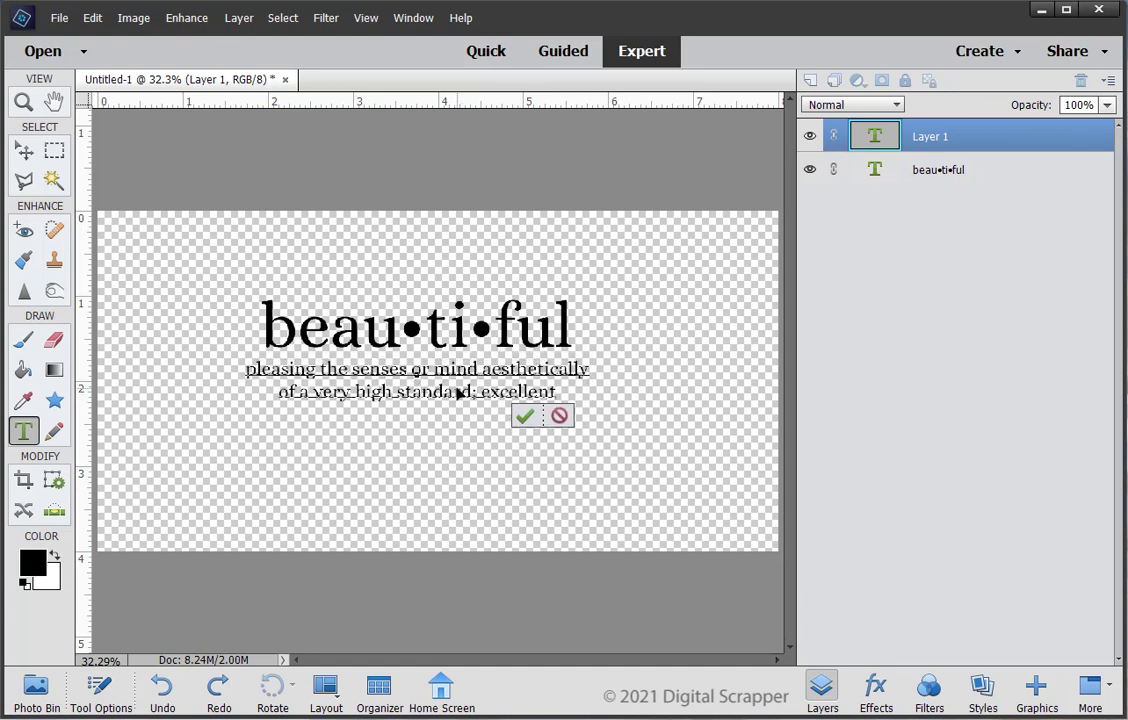
Step: Commit the definition, add a new empty layer, and start a new text entry on the canvas
{"action": "left_click", "coordinate": [524, 415]}
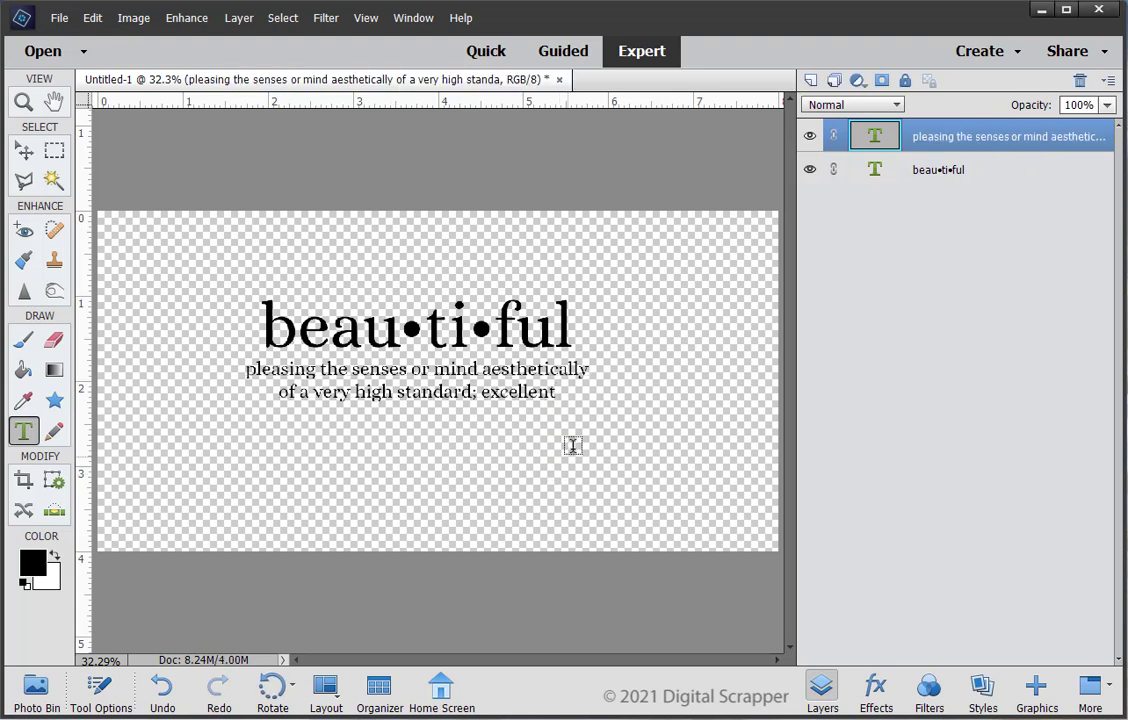
{"action": "left_click", "coordinate": [811, 81]}
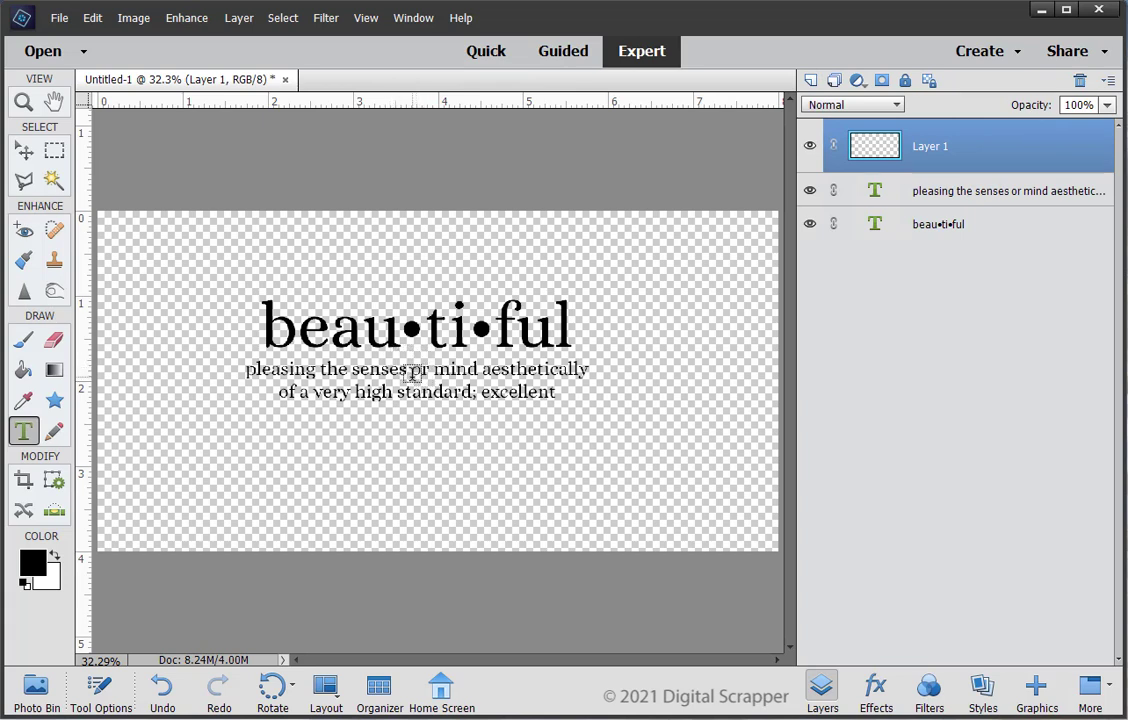
{"action": "left_click", "coordinate": [415, 366]}
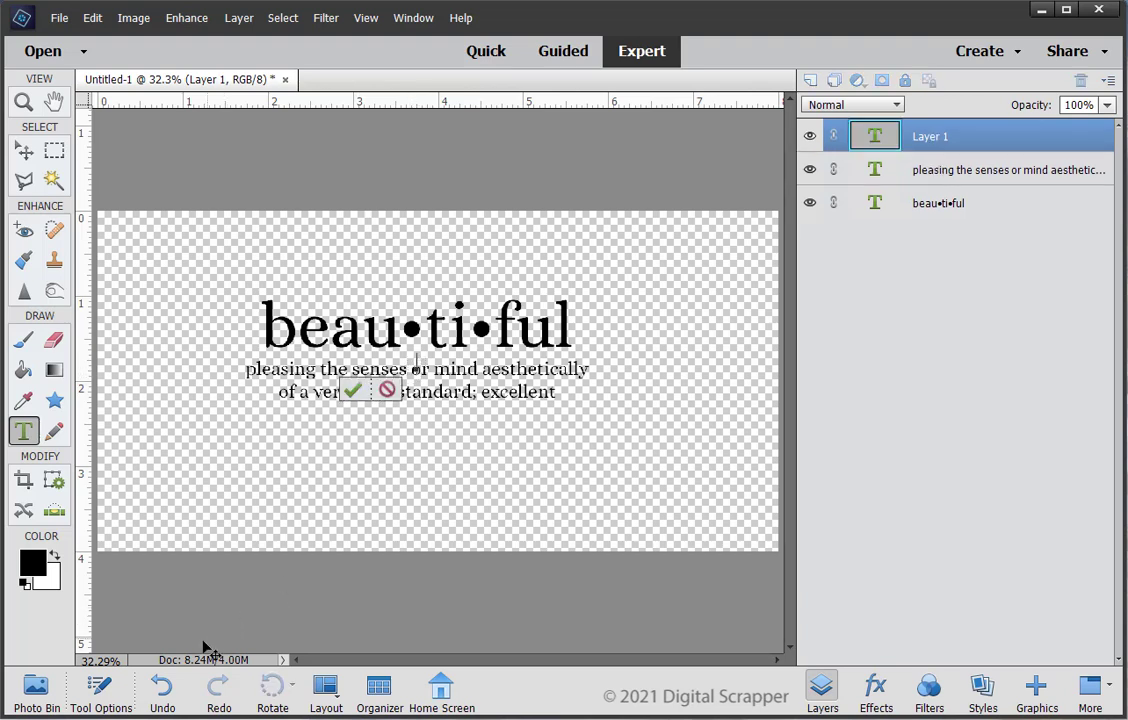
Step: Set the type font to Great Vibes Regular at 150 pt
{"action": "left_click", "coordinate": [101, 690]}
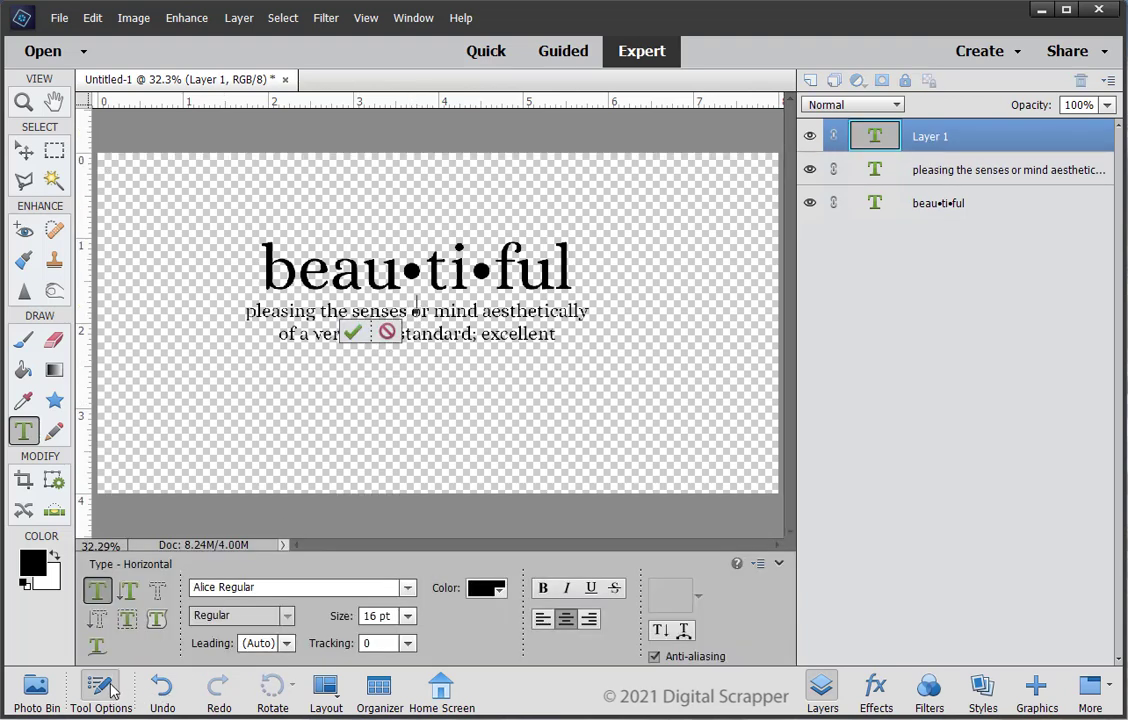
{"action": "left_click", "coordinate": [239, 590]}
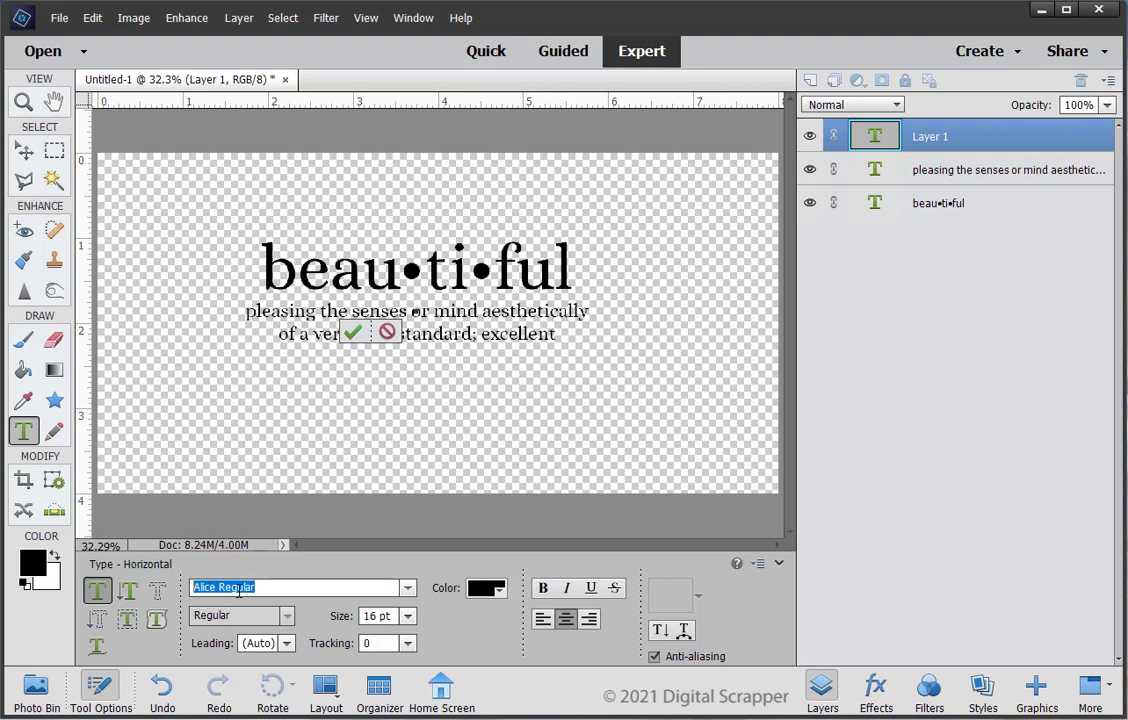
{"action": "type", "text": "great"}
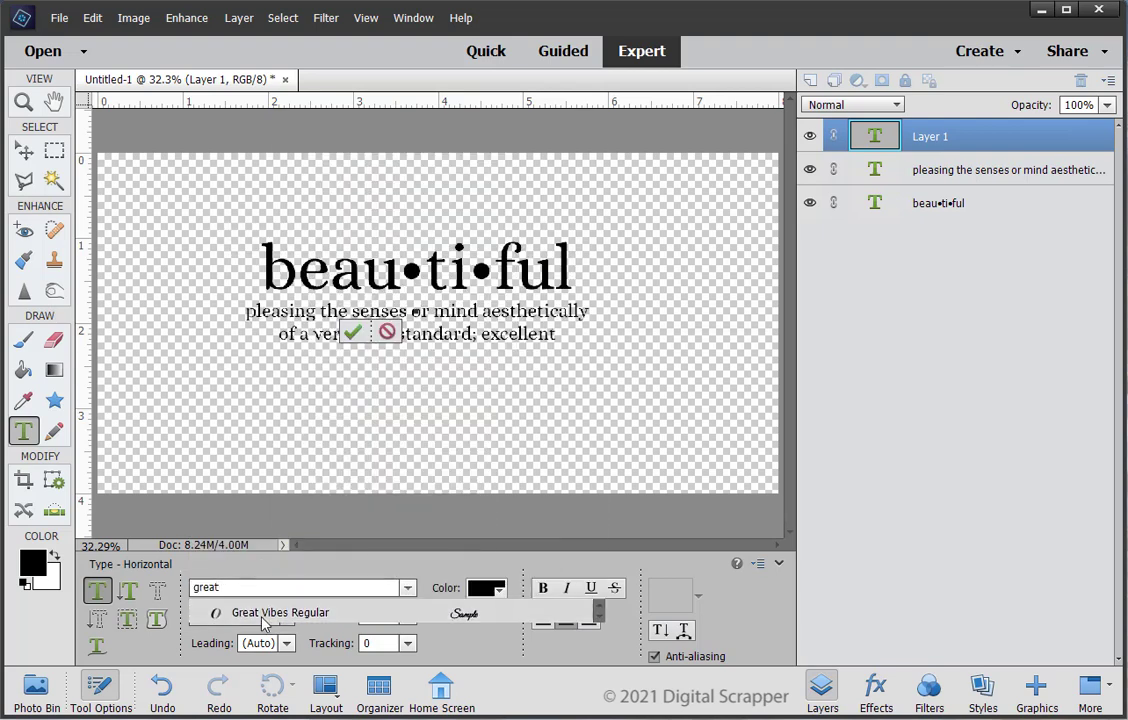
{"action": "left_click", "coordinate": [265, 621]}
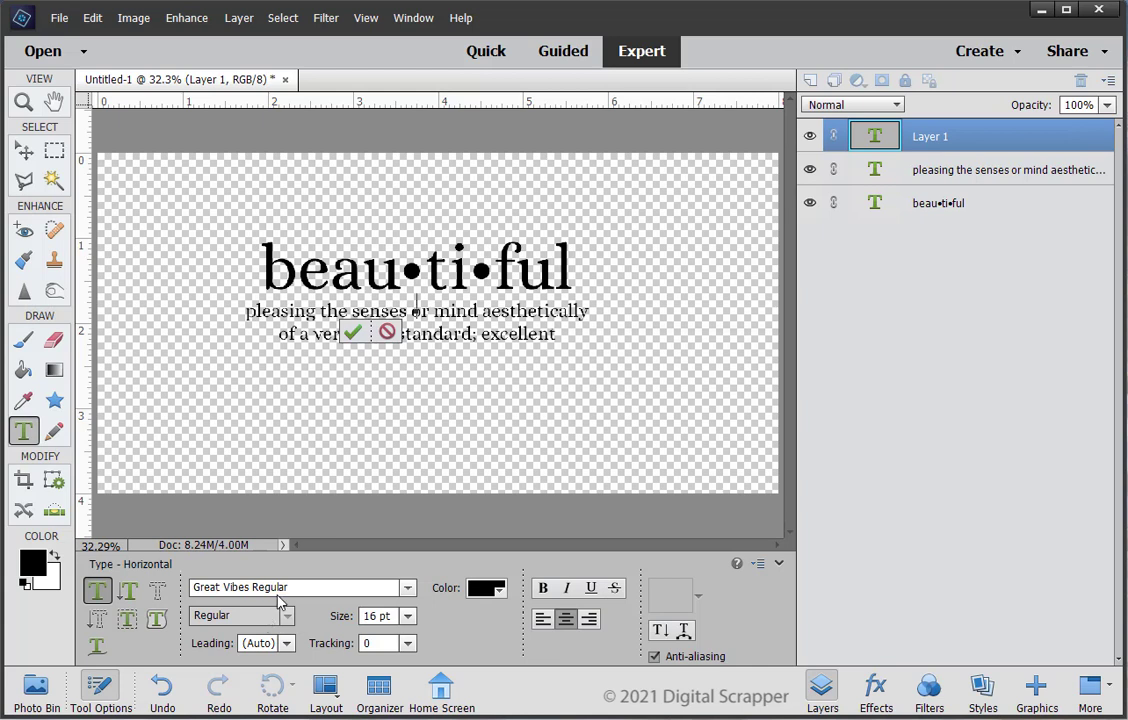
{"action": "double_click", "coordinate": [376, 616]}
{"action": "type", "text": "150"}
Step: Type 'beautiful' in 150 pt Great Vibes across the title and definition and commit it
{"action": "left_click", "coordinate": [780, 565]}
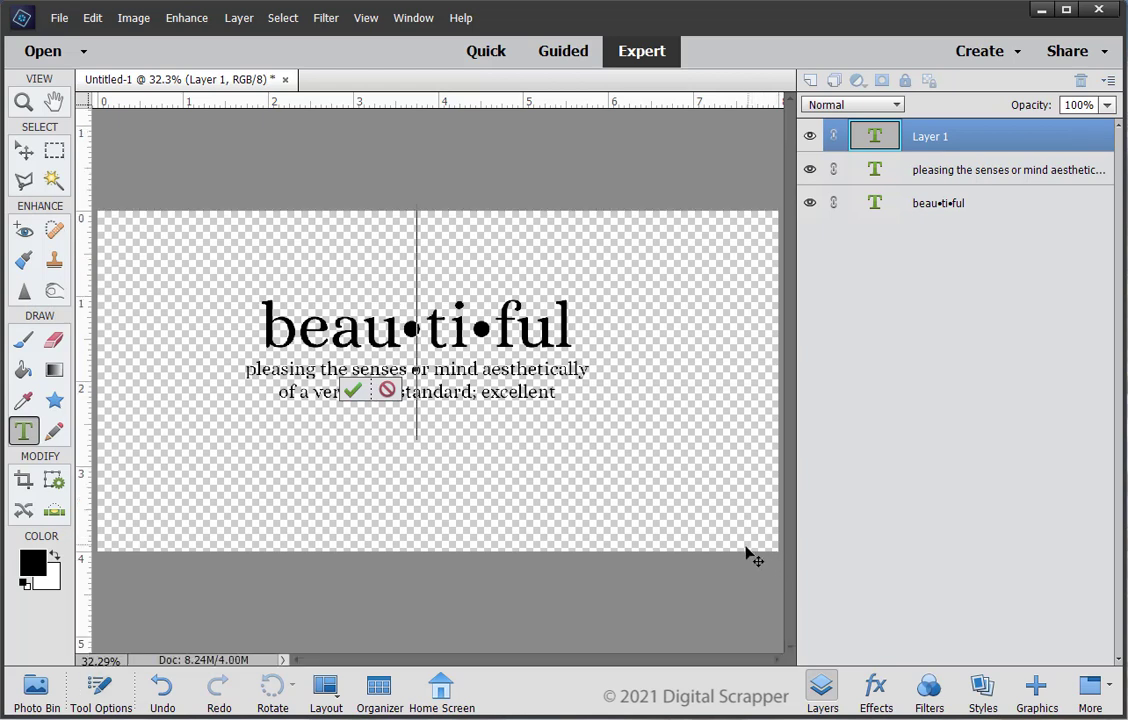
{"action": "type", "text": "beau"}
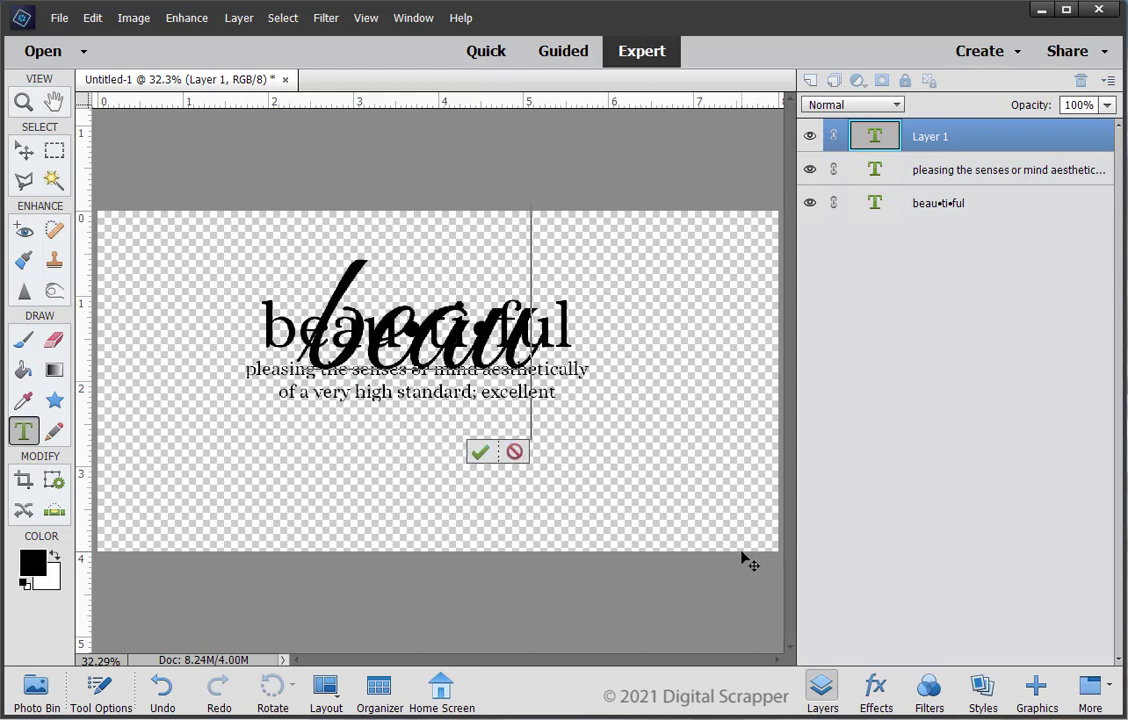
{"action": "type", "text": "tiful"}
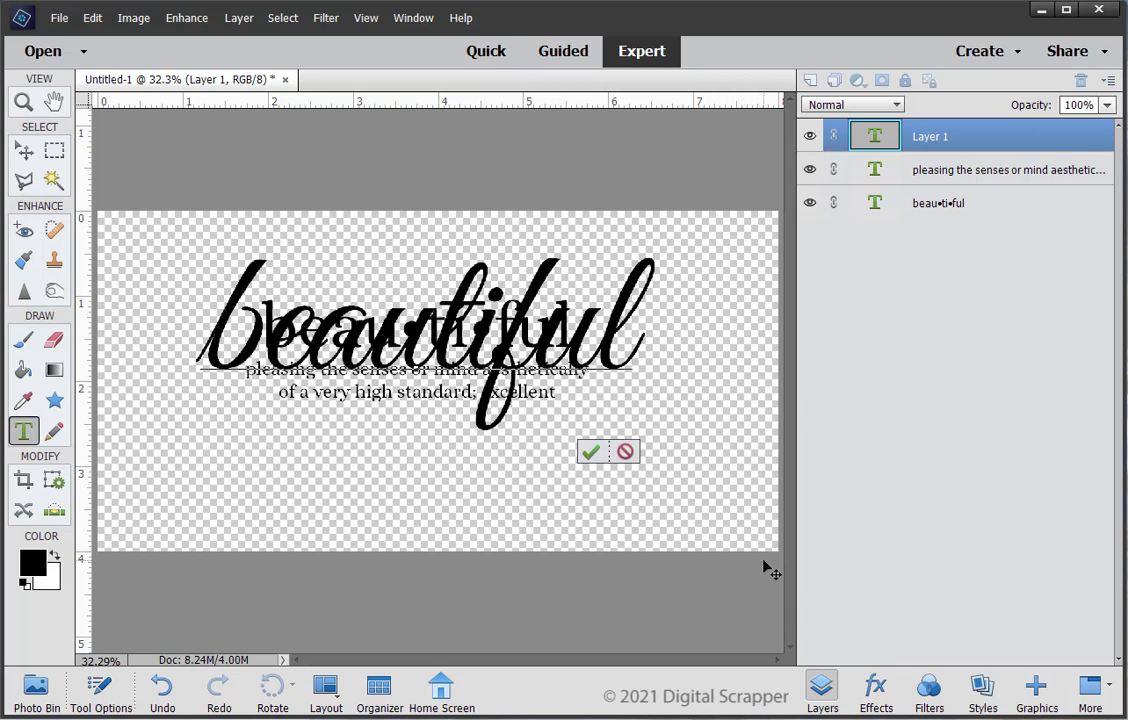
{"action": "left_click", "coordinate": [591, 452]}
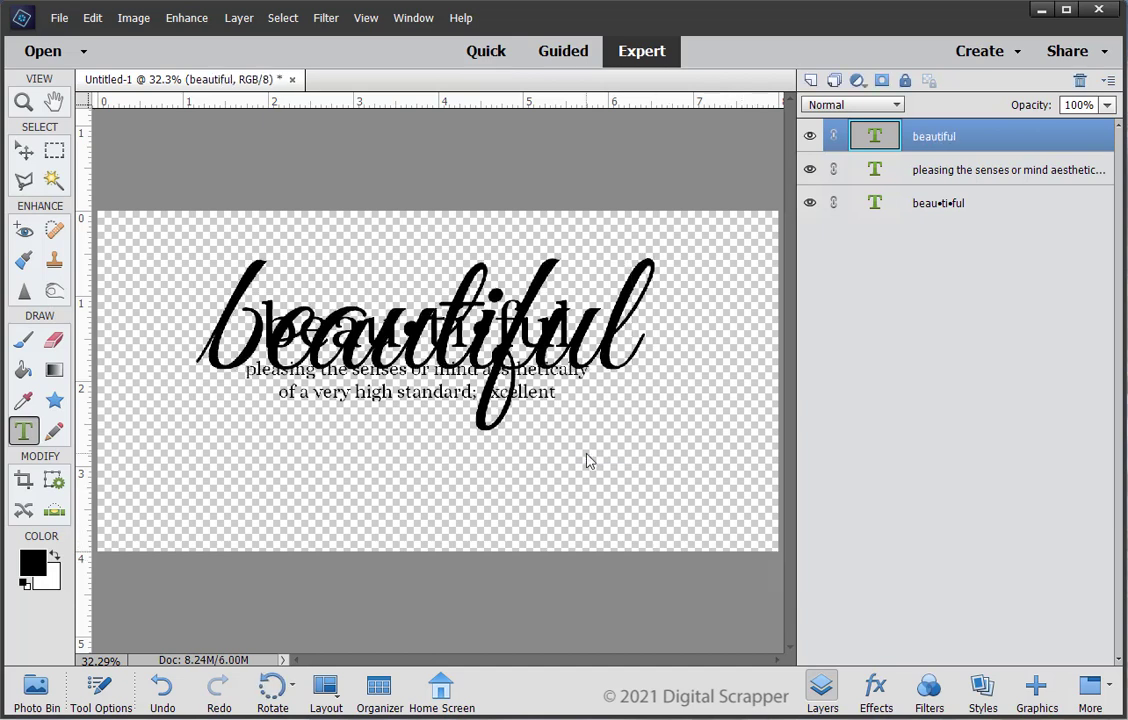
{"action": "left_click", "coordinate": [25, 152]}
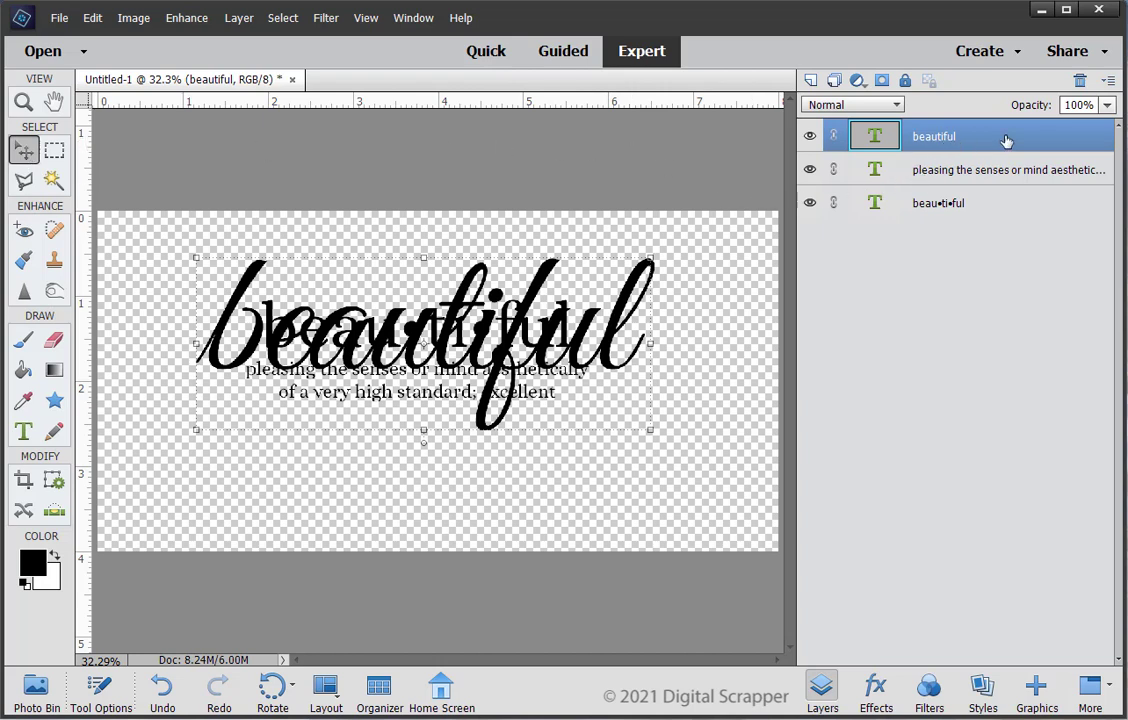
Step: Move the script 'beautiful' layer to the bottom of the stack and lower its opacity to 30%
{"action": "left_click_drag", "start_coordinate": [1005, 140], "coordinate": [981, 217]}
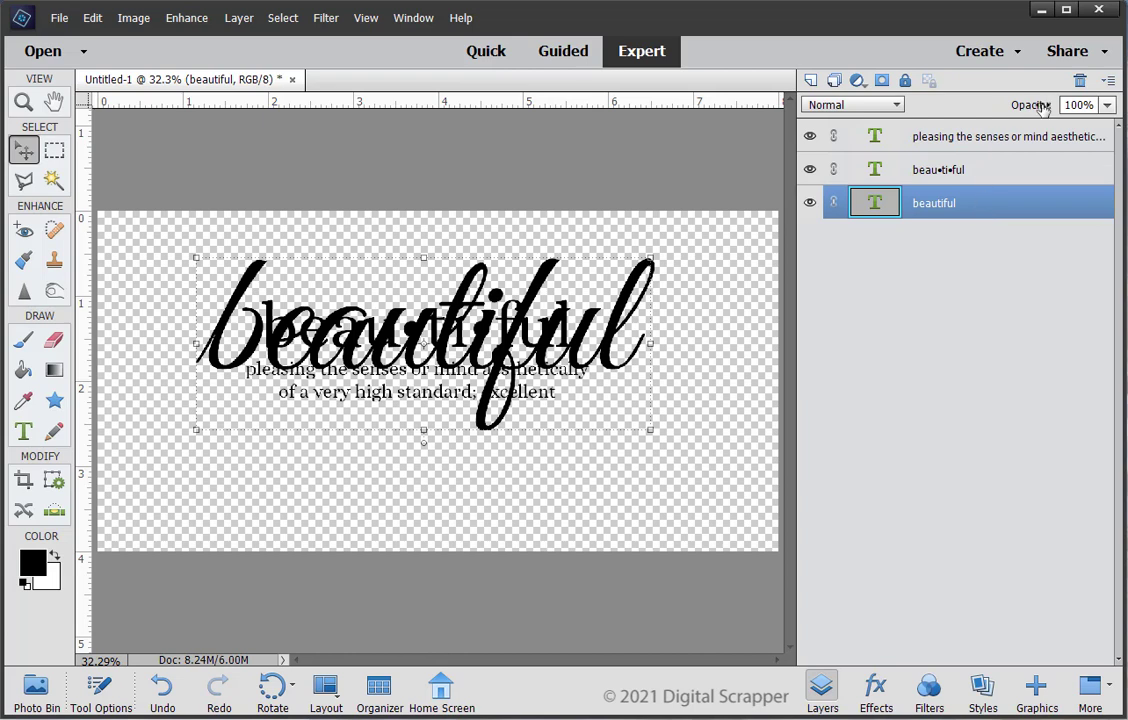
{"action": "left_click_drag", "start_coordinate": [1041, 107], "coordinate": [944, 103]}
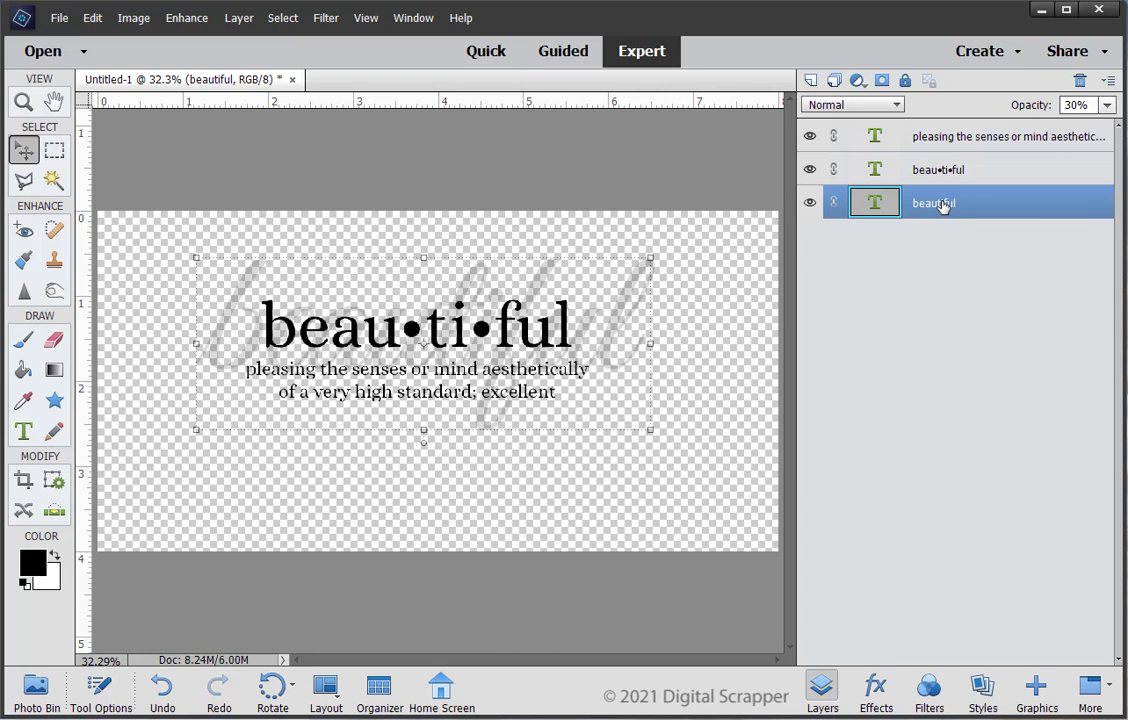
Step: Select the beau•ti•ful, definition and script text layers together and review the alignment options
{"action": "left_click", "coordinate": [974, 133], "text": "shift"}
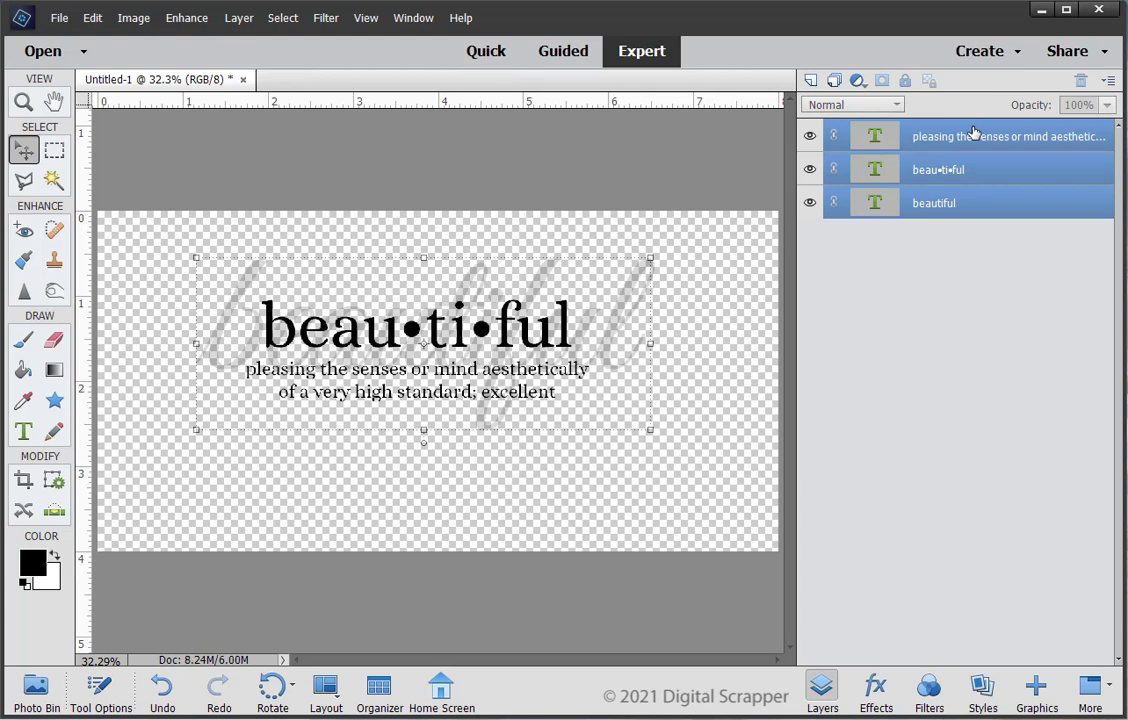
{"action": "left_click", "coordinate": [98, 690]}
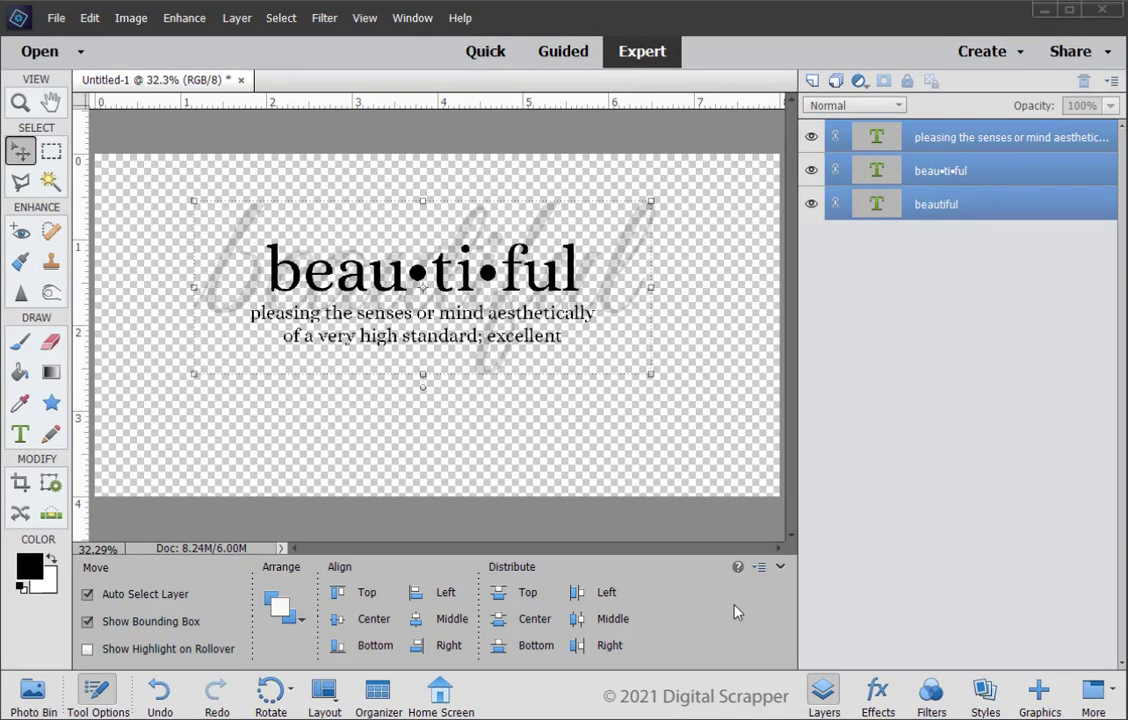
{"action": "left_click", "coordinate": [782, 565]}
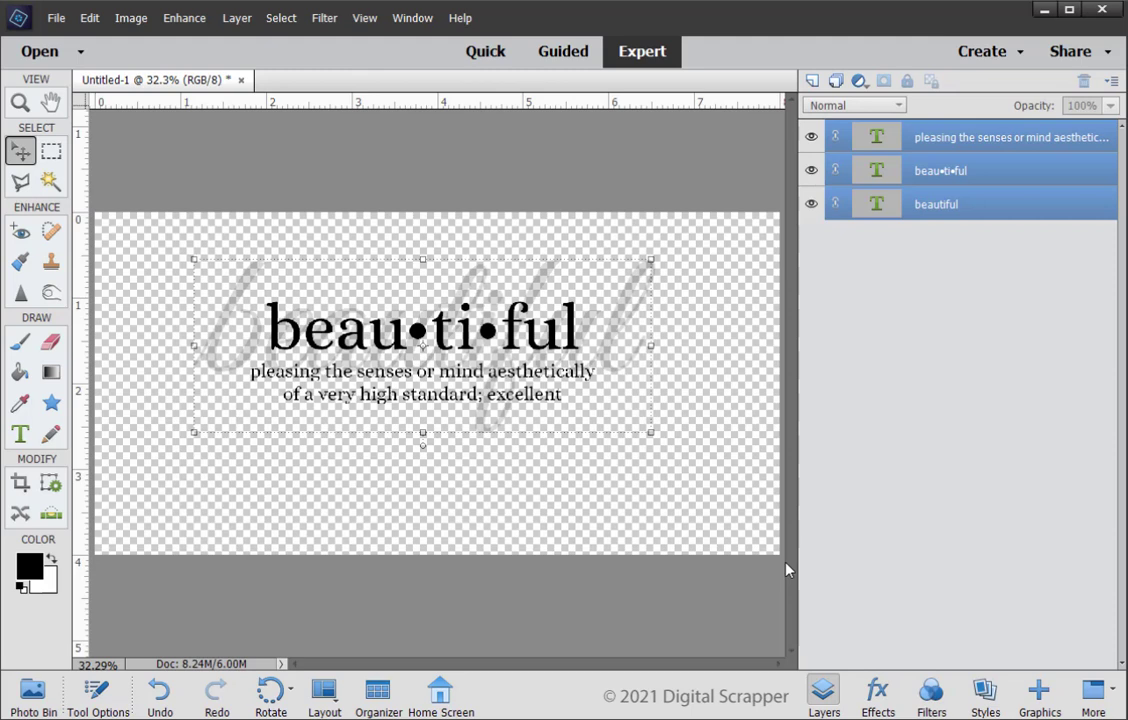